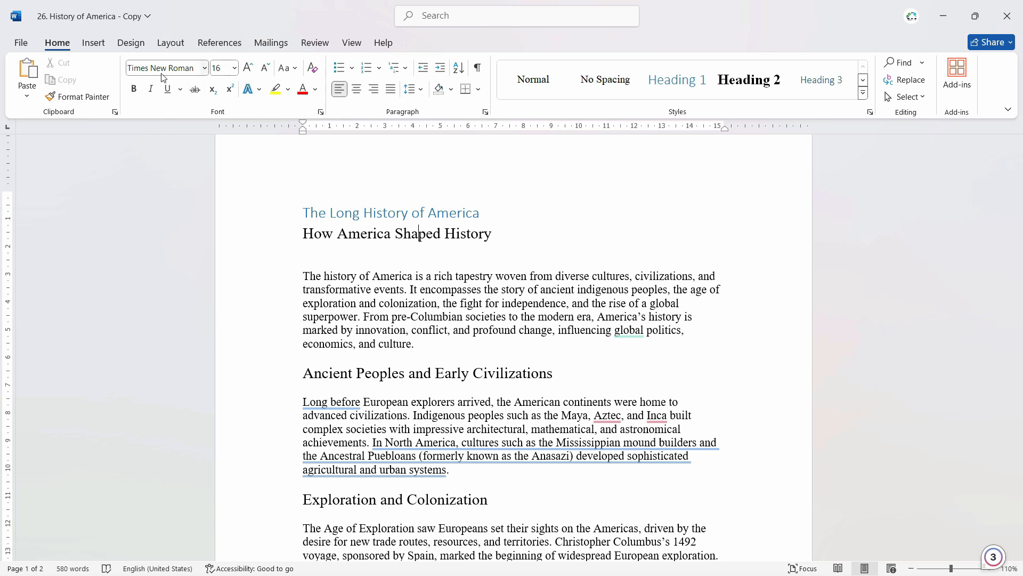
Step: Reveal the formatting details of the heading "Ancient Peoples and Early Civilizations"
click(419, 375)
click(409, 499)
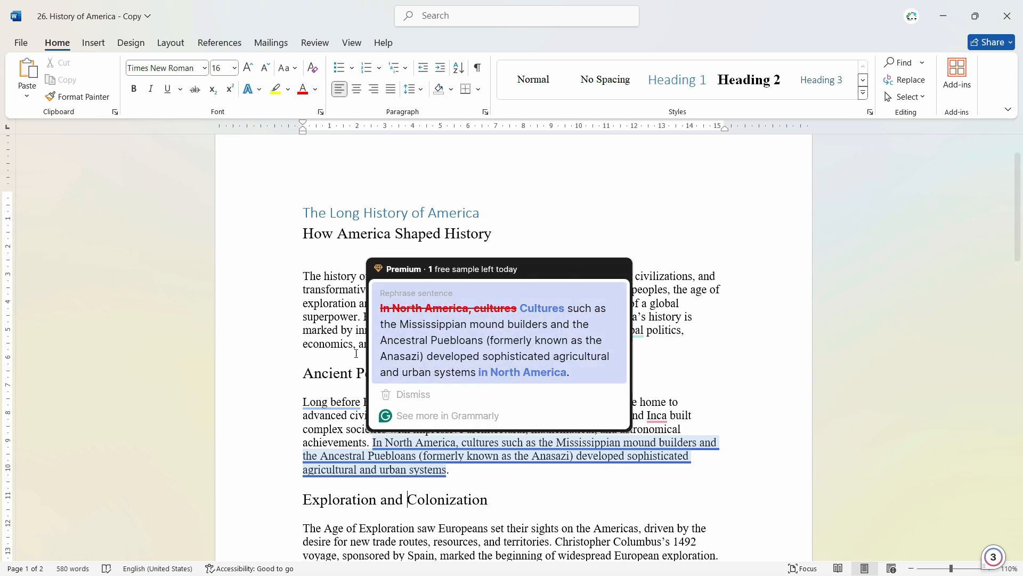
click(334, 372)
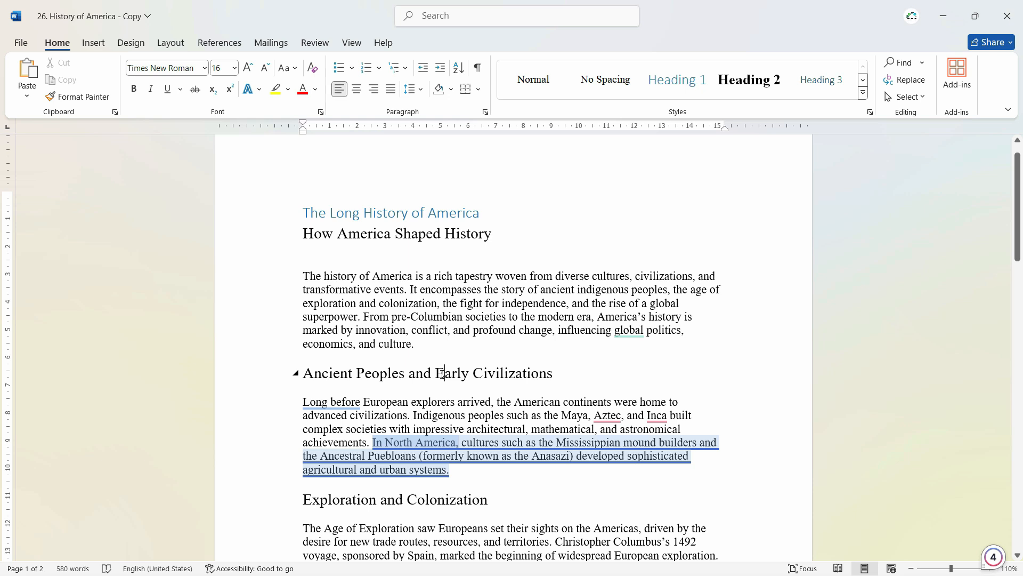
key(shift+F1)
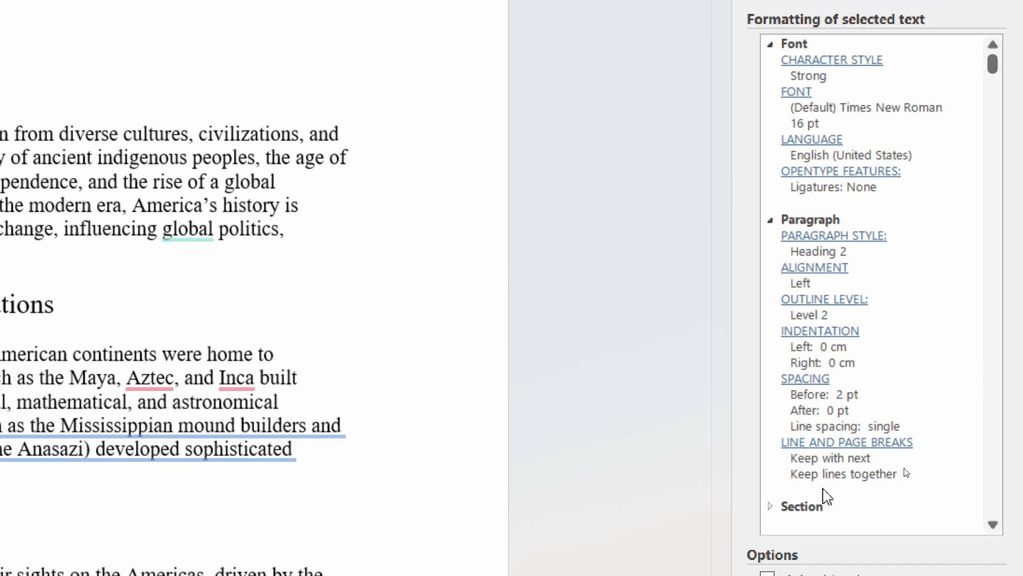
Step: Expand the heading's section formatting and review its margins, layout and paper details
click(771, 505)
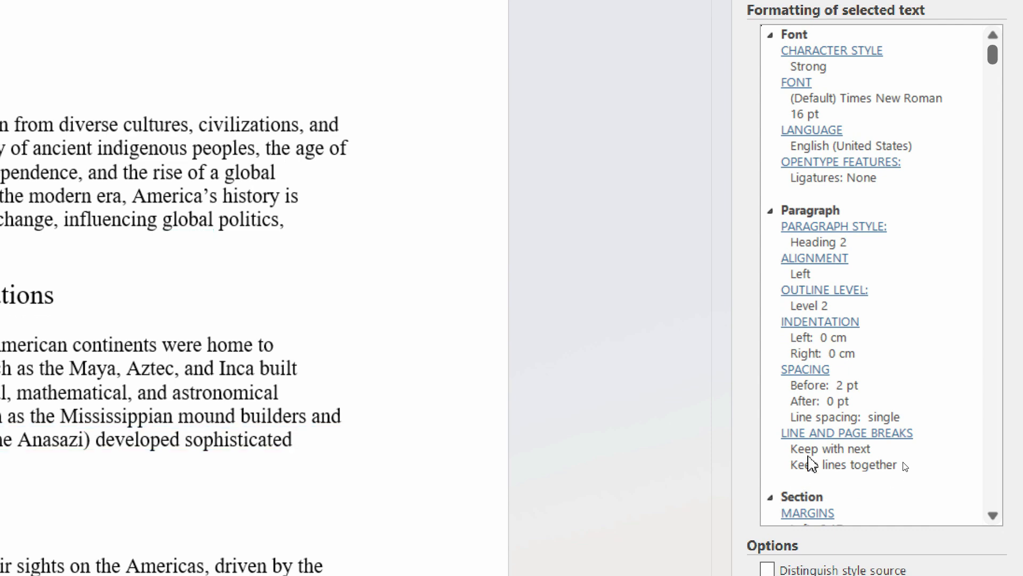
click(991, 483)
click(992, 483)
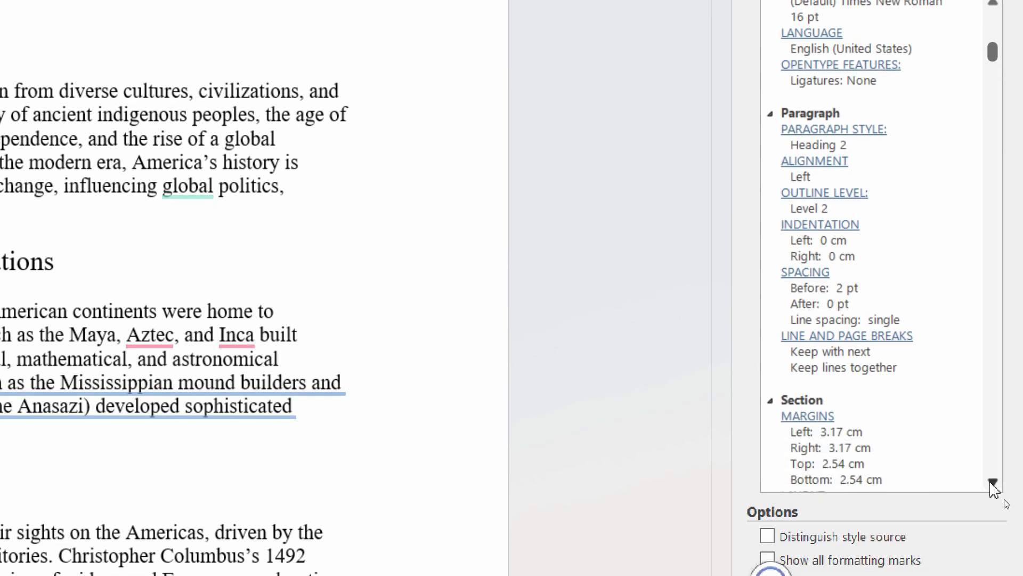
click(991, 482)
click(991, 483)
click(991, 482)
click(991, 483)
click(992, 483)
click(992, 483)
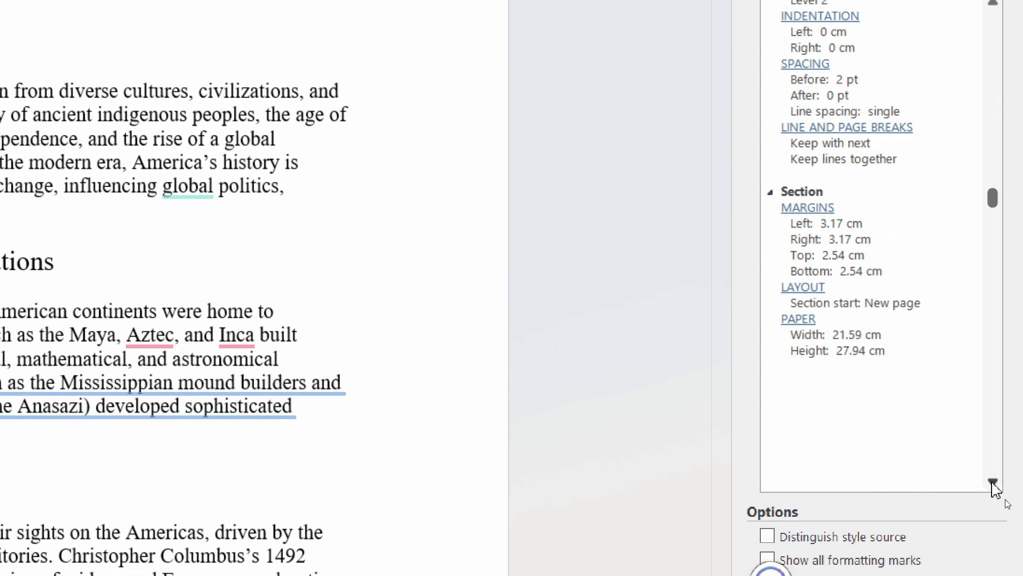
click(993, 483)
click(993, 483)
click(993, 483)
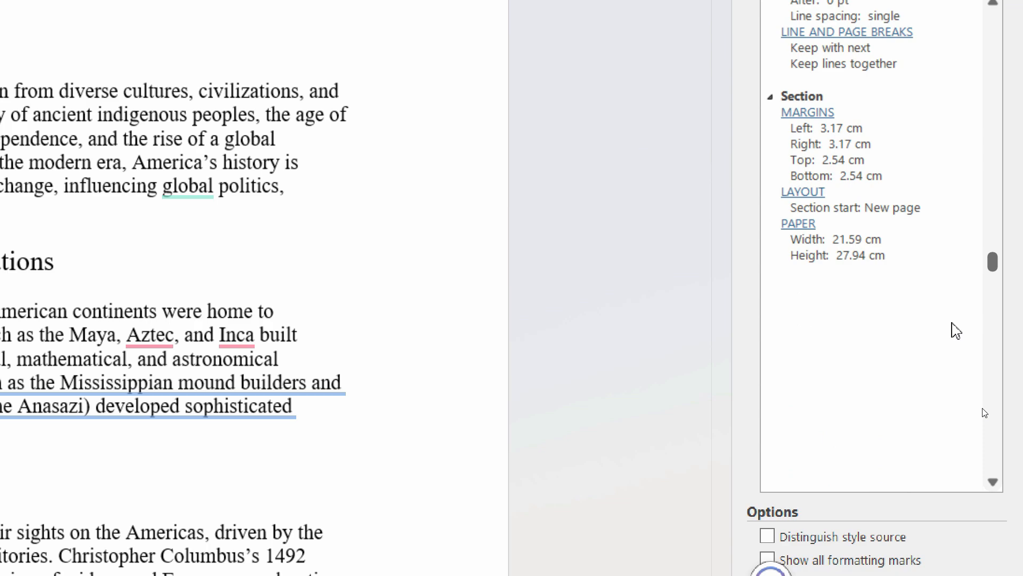
drag(997, 267, 1013, 22)
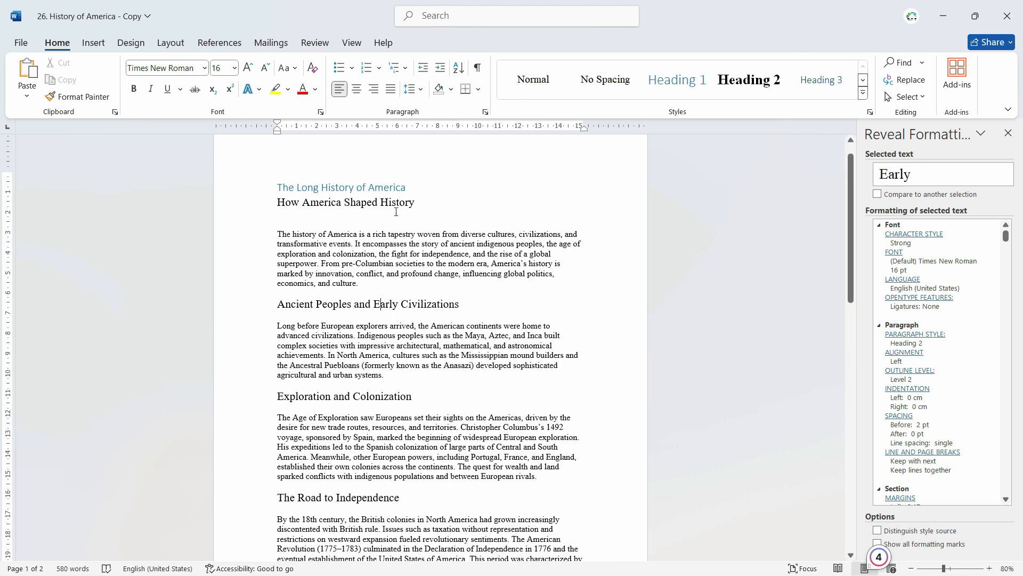
Step: Inspect the revealed formatting of the heading "How America Shaped History" and of the body paragraphs for contrast
click(392, 205)
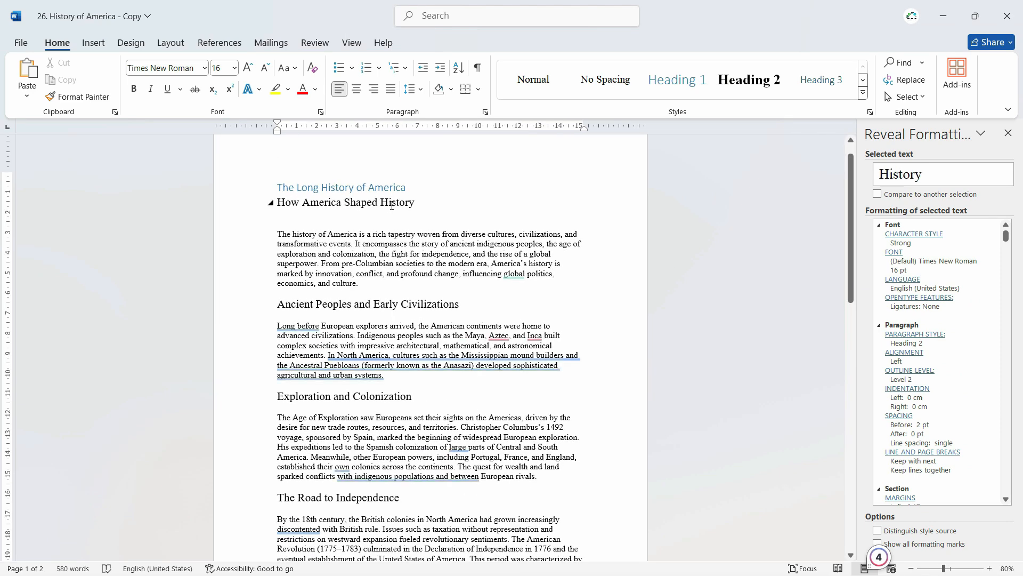
click(462, 234)
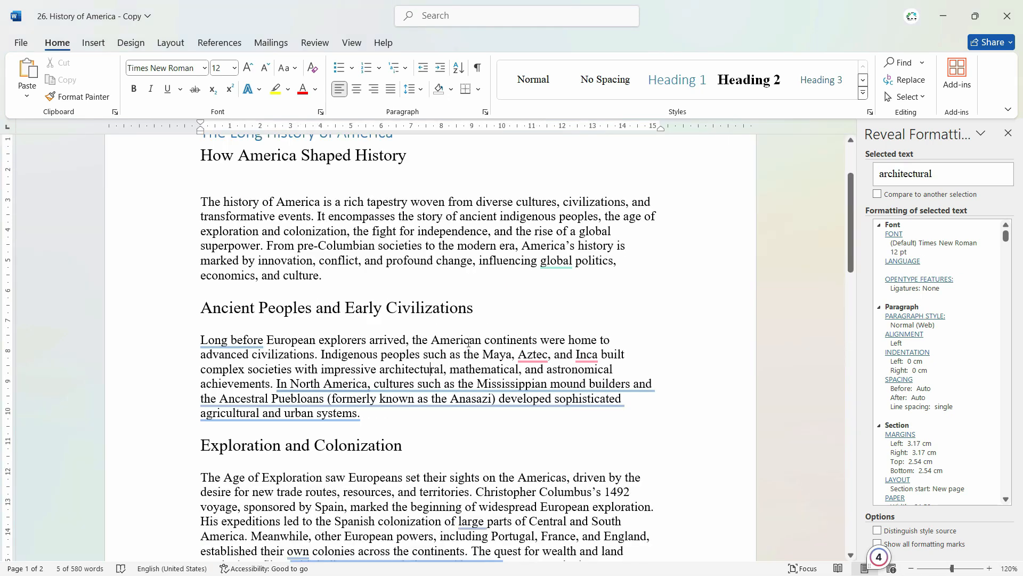
click(516, 340)
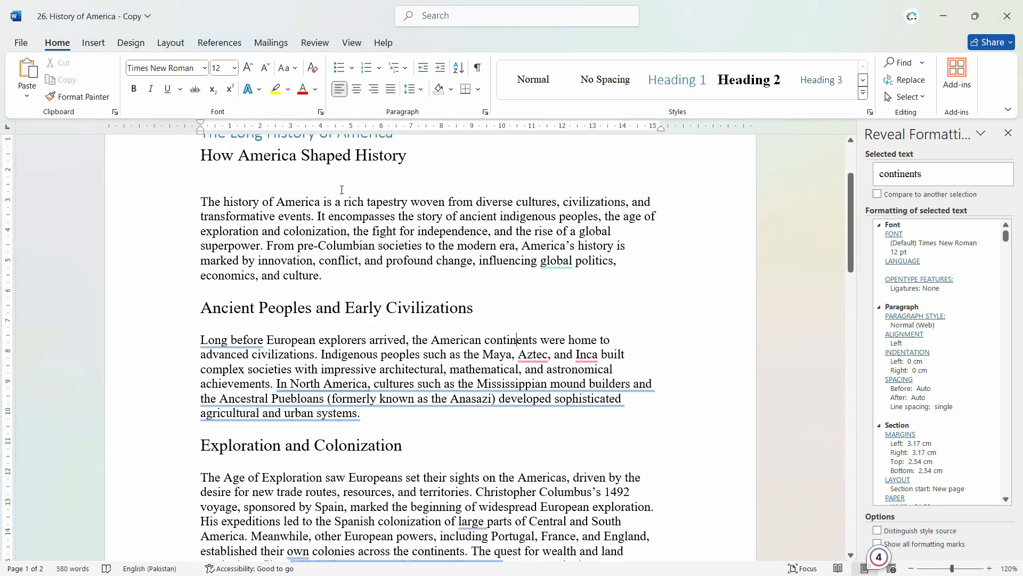
double_click(342, 155)
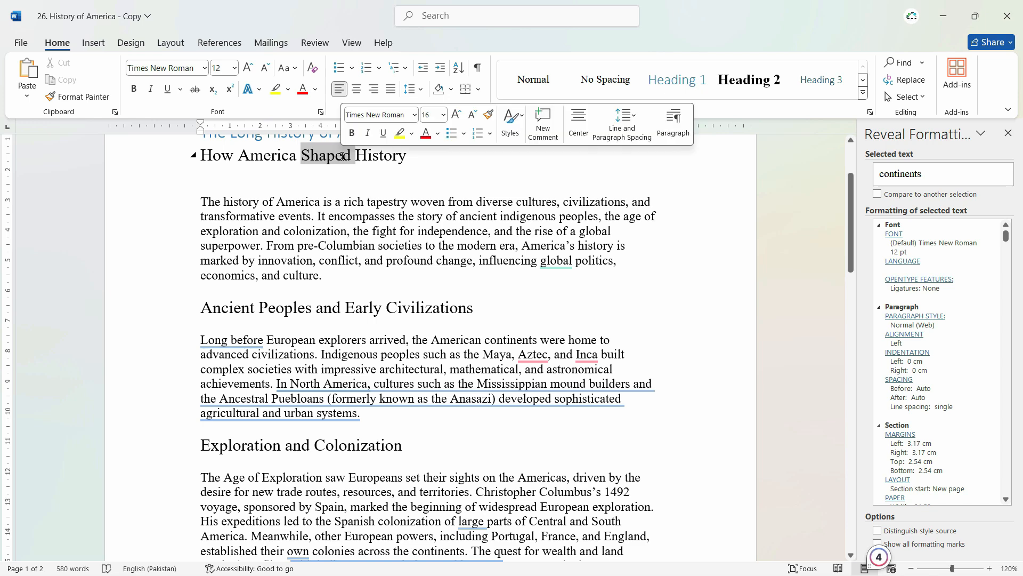
click(271, 155)
Step: Set the font size of the heading "Ancient Peoples and Early Civilizations" to 18
triple_click(362, 310)
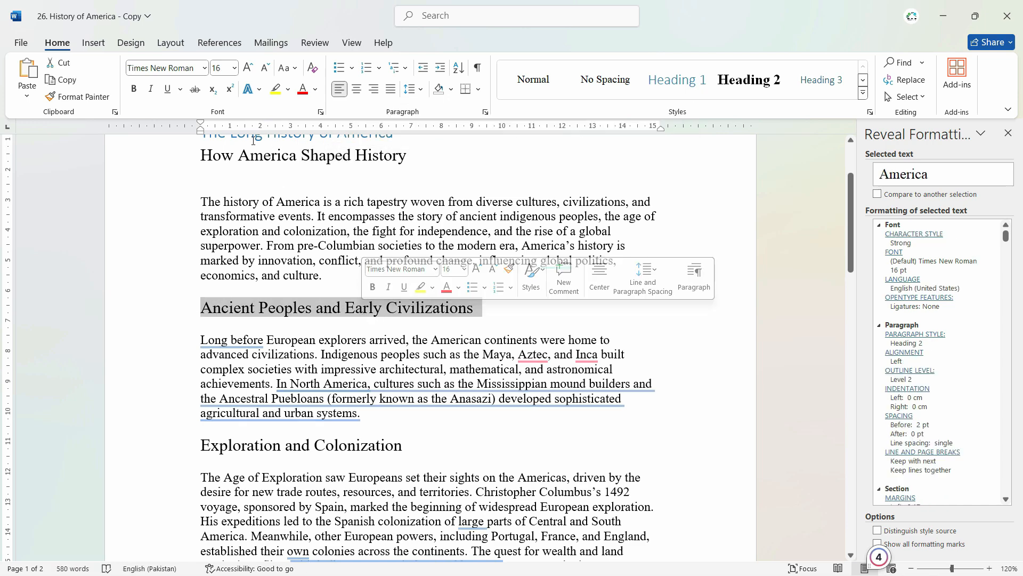
click(234, 68)
click(222, 197)
click(438, 280)
scroll(337, 231, up, 2)
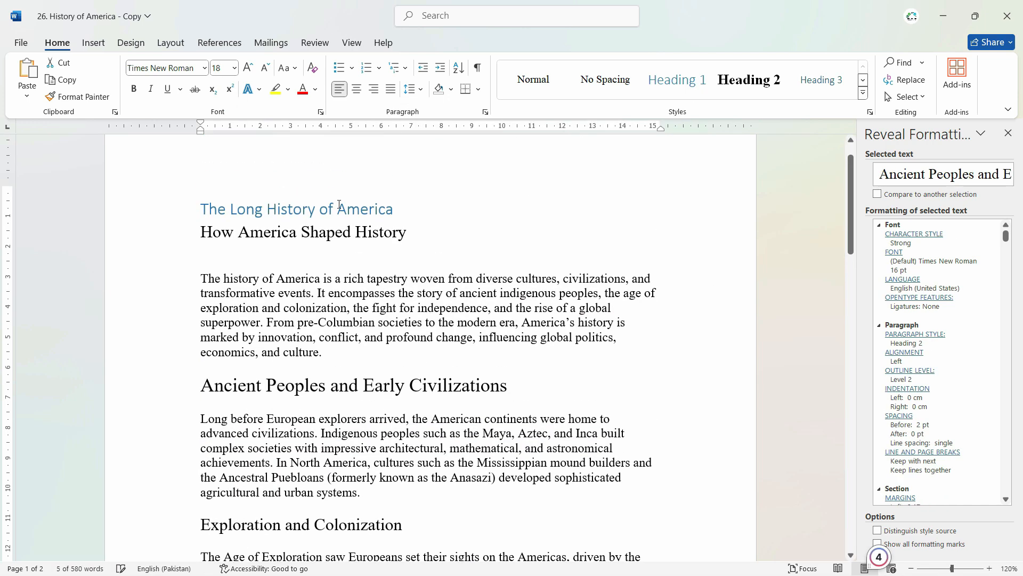
Step: Compare the formatting of "Ancient Peoples and Early Civilizations" with that of the heading "How America Shaped History"
triple_click(337, 232)
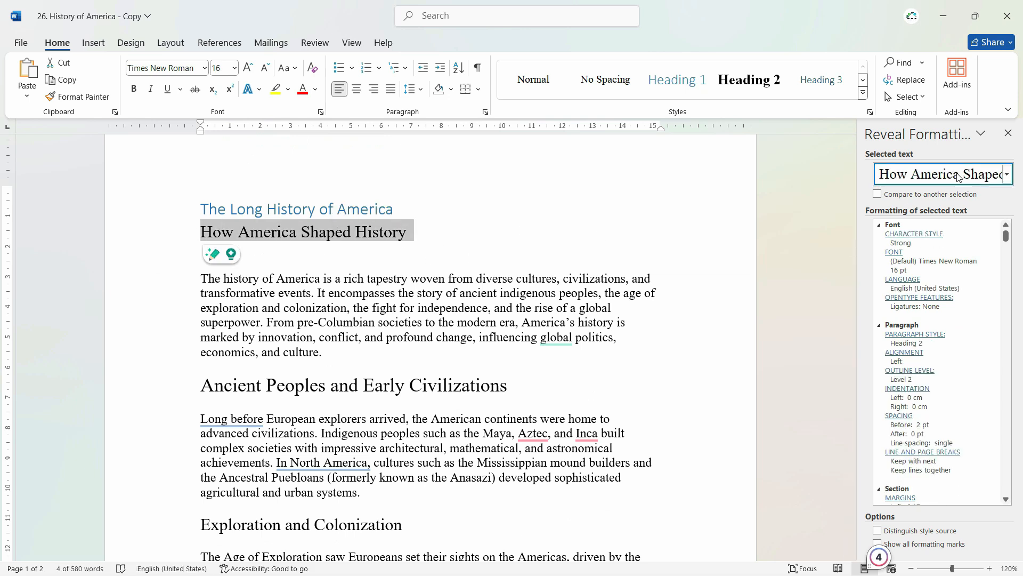
triple_click(314, 384)
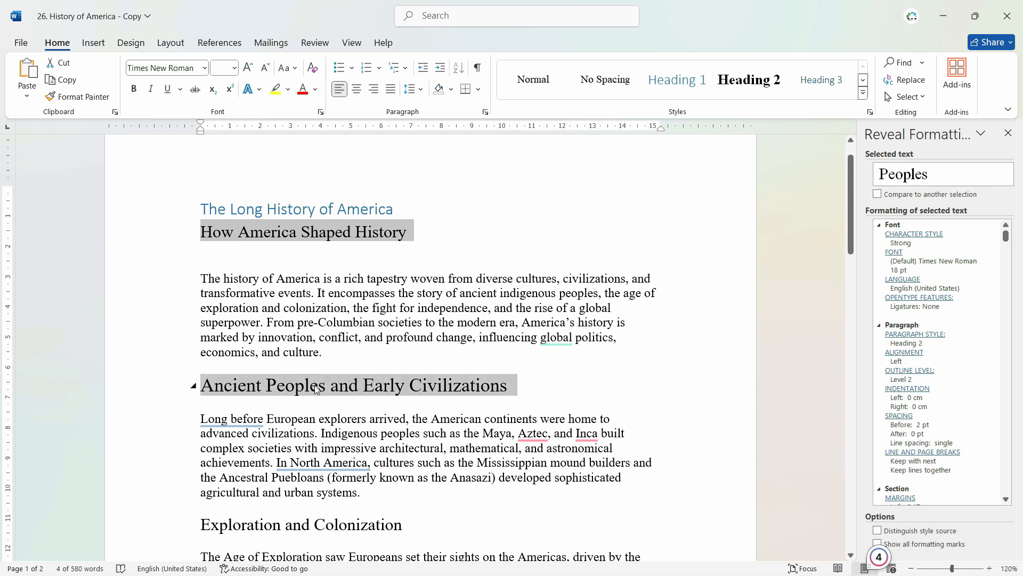
triple_click(315, 384)
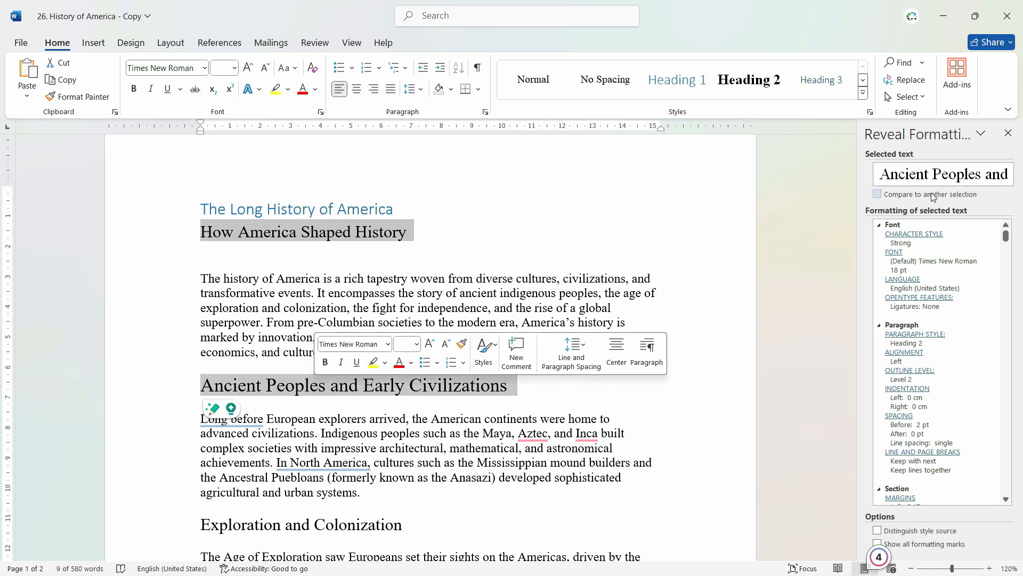
click(877, 194)
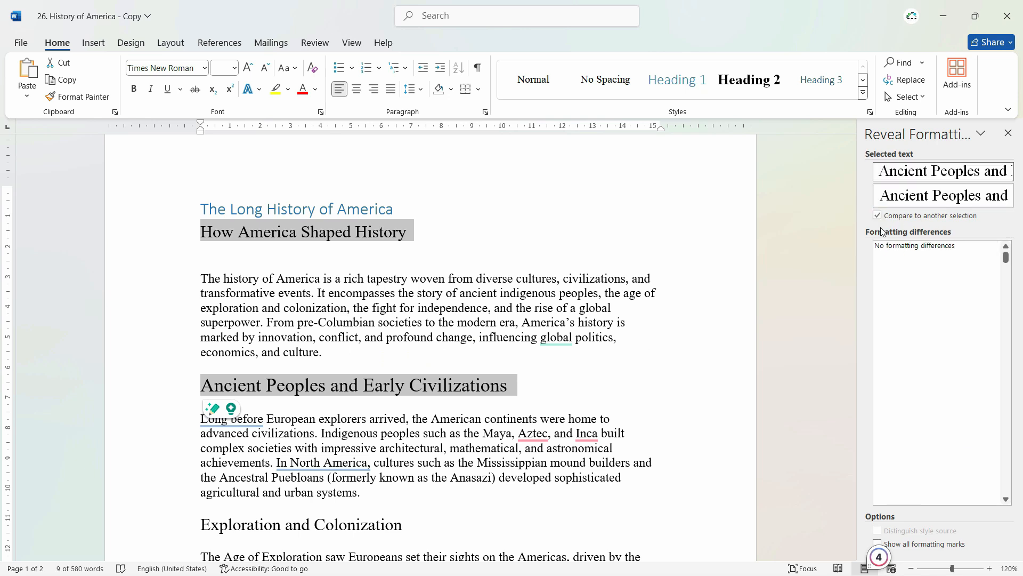
triple_click(341, 231)
ctrl+triple_click(369, 386)
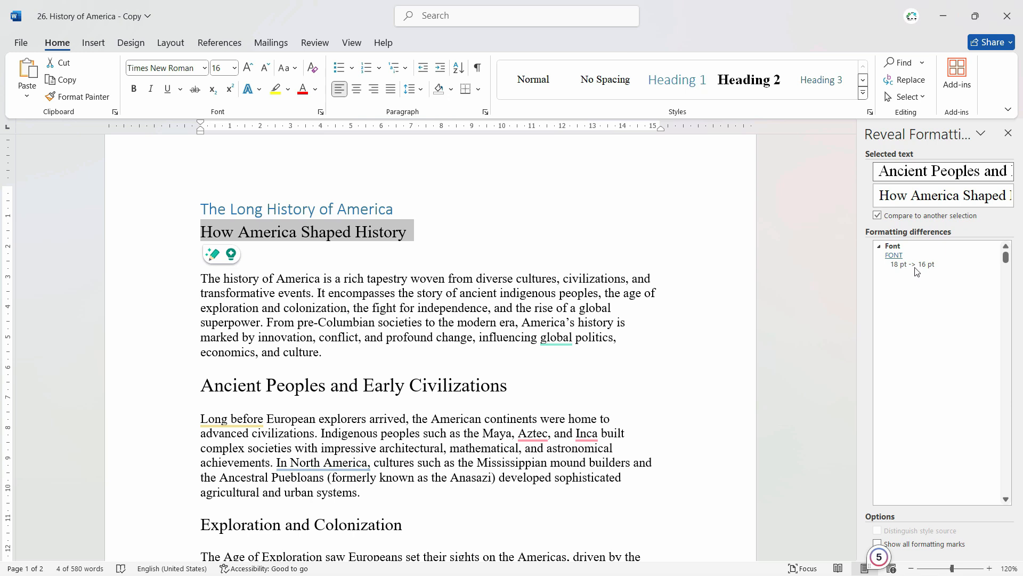
click(437, 385)
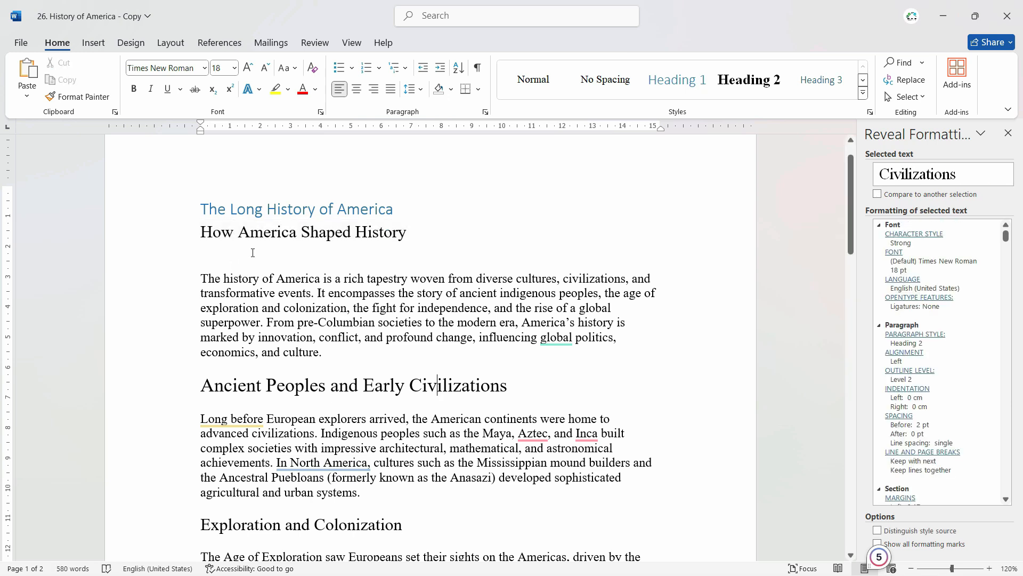
Step: Using "How America Shaped History" as the reference selection, compare its formatting with the heading "Ancient Peoples and Early Civilizations"
triple_click(292, 231)
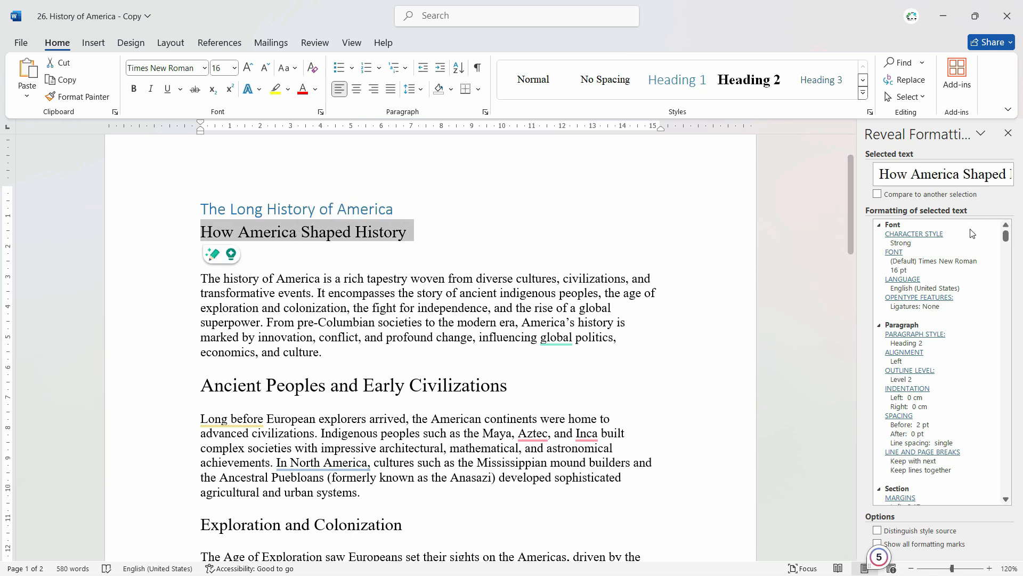
click(877, 194)
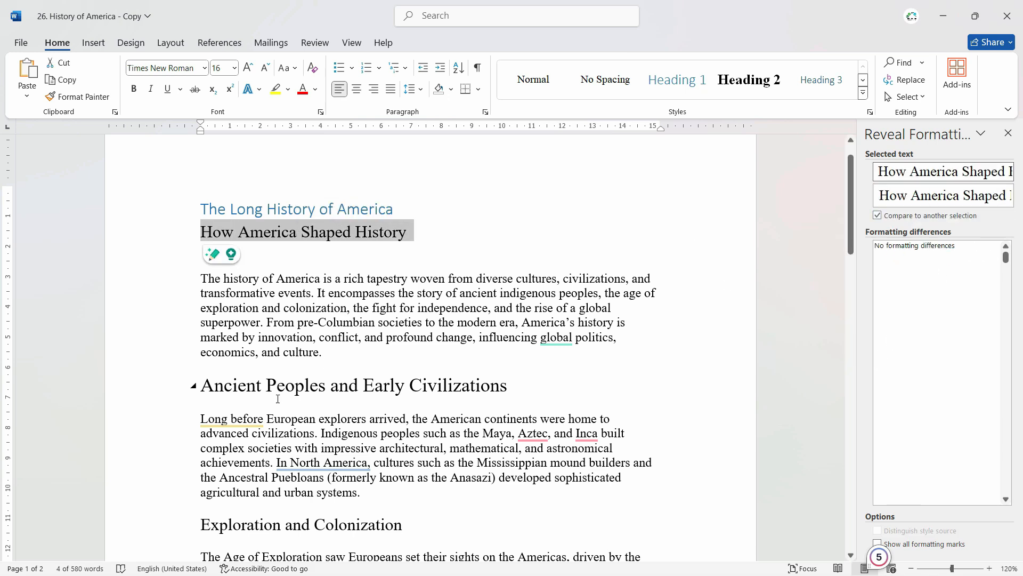
drag(514, 385, 201, 385)
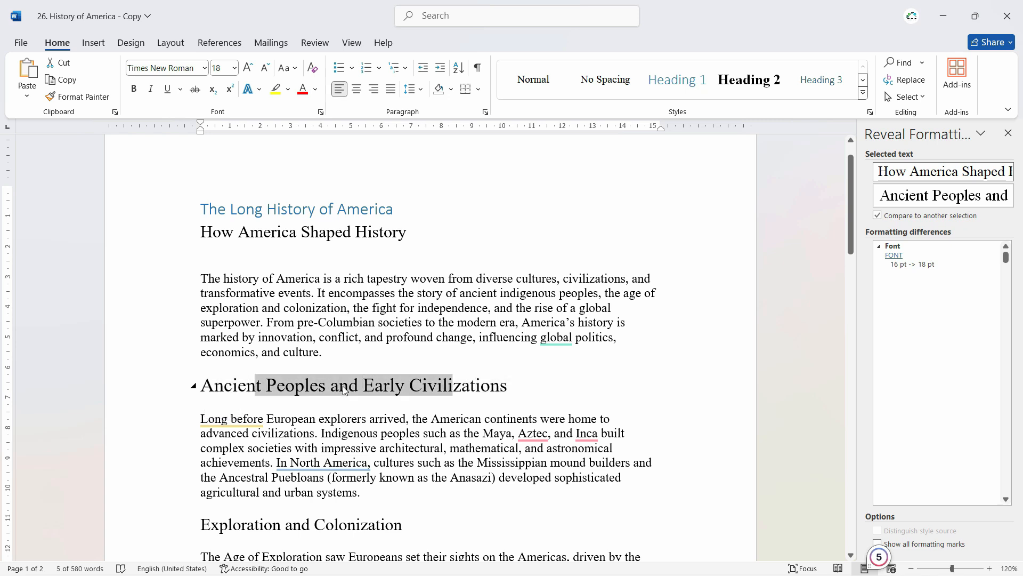
Step: Set the font size of the selected heading "Ancient Peoples and Early Civilizations" to 16
click(234, 68)
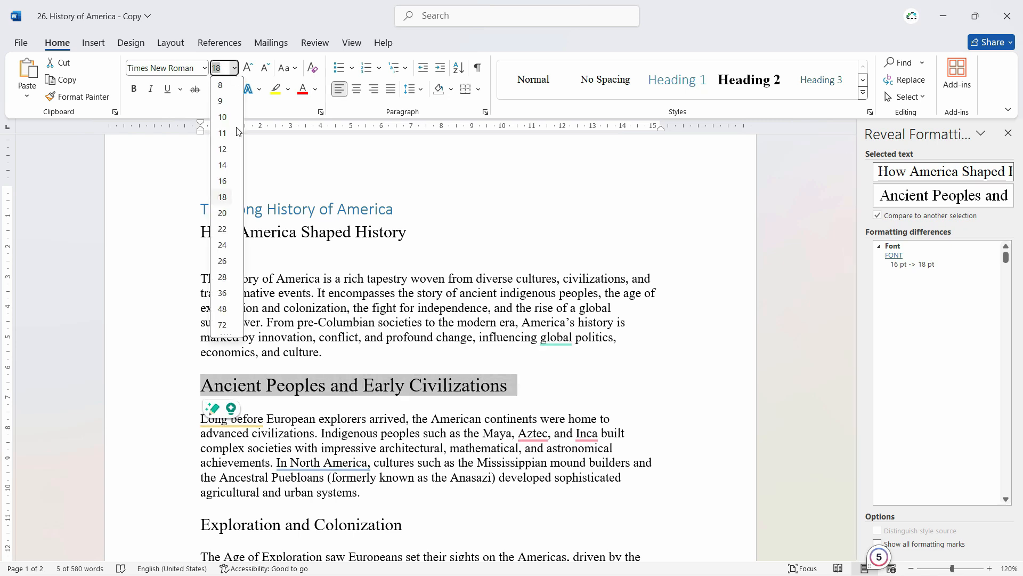
click(223, 181)
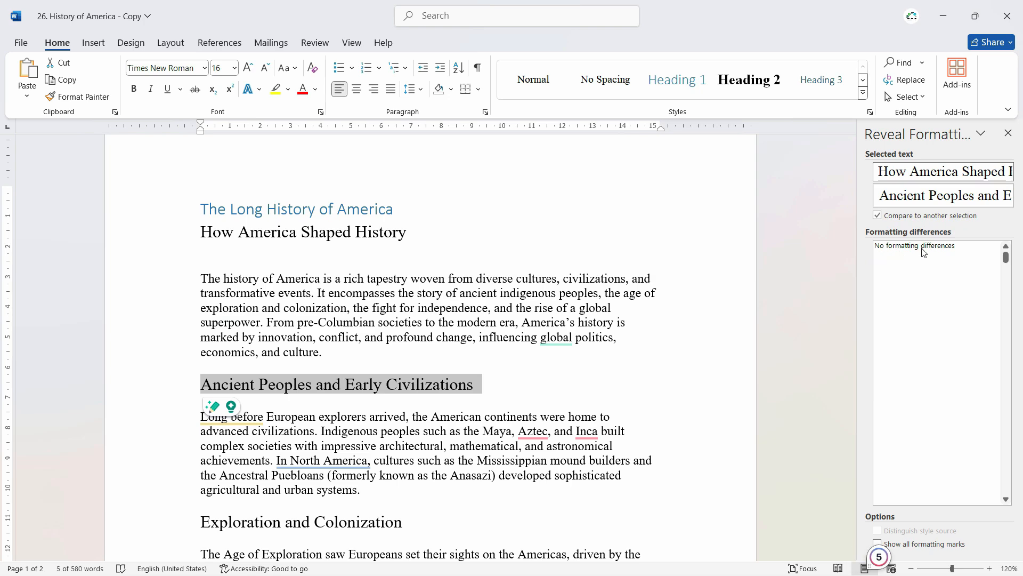
click(449, 278)
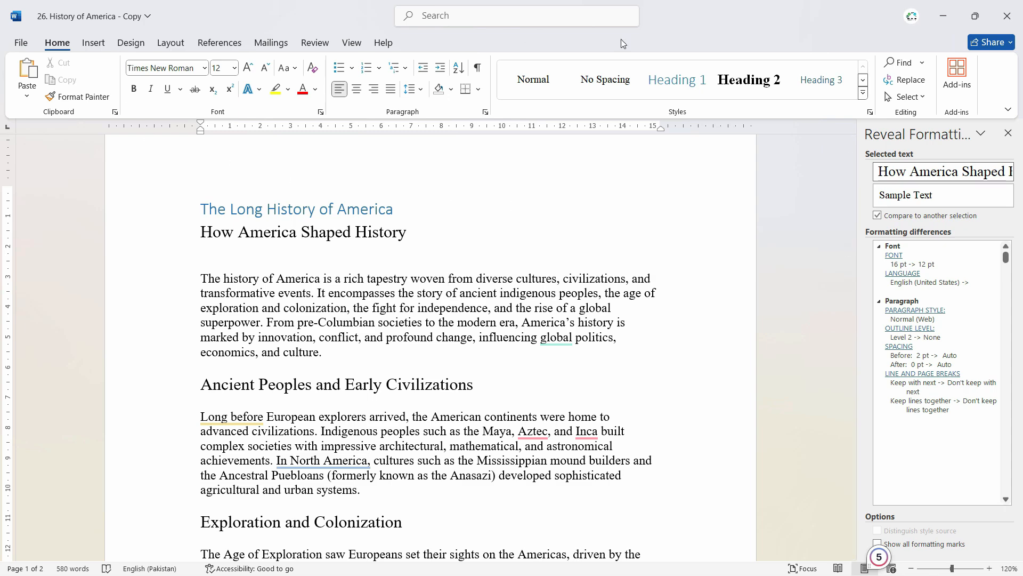
Step: Apply the Heading 1 style to "How America Shaped History" and check its level in the document's heading outline
triple_click(340, 221)
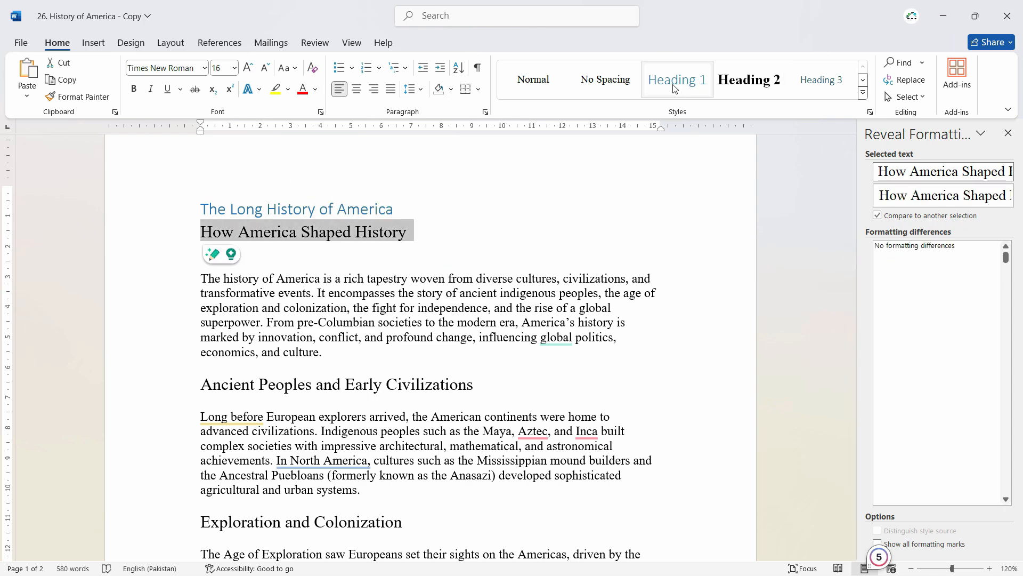
click(677, 79)
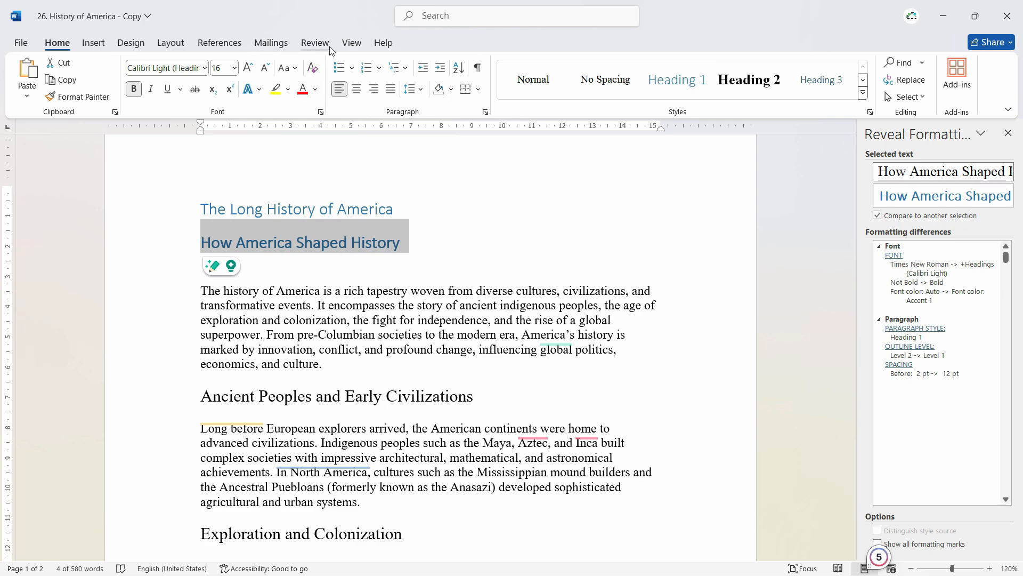
click(351, 43)
click(311, 97)
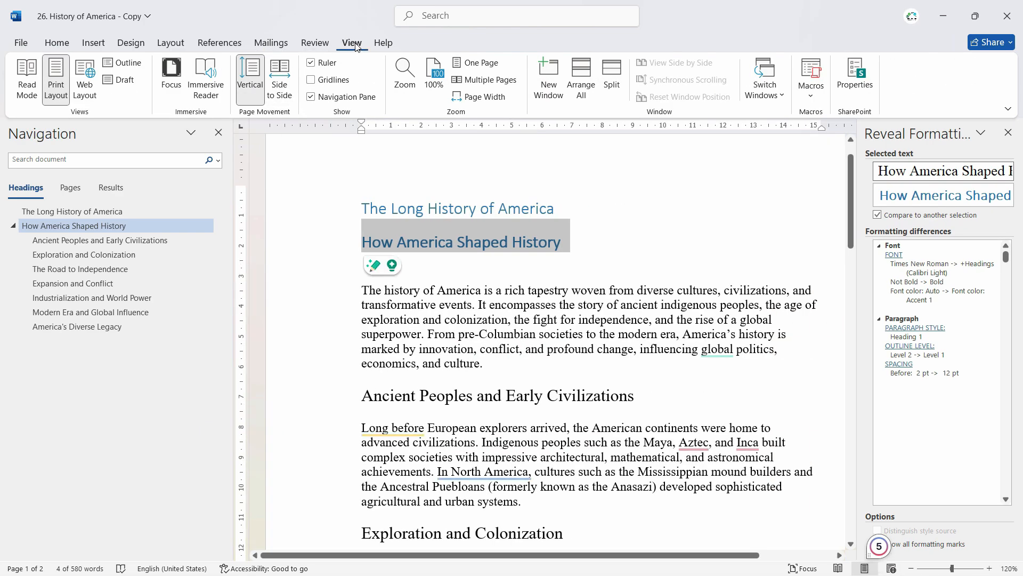
click(312, 96)
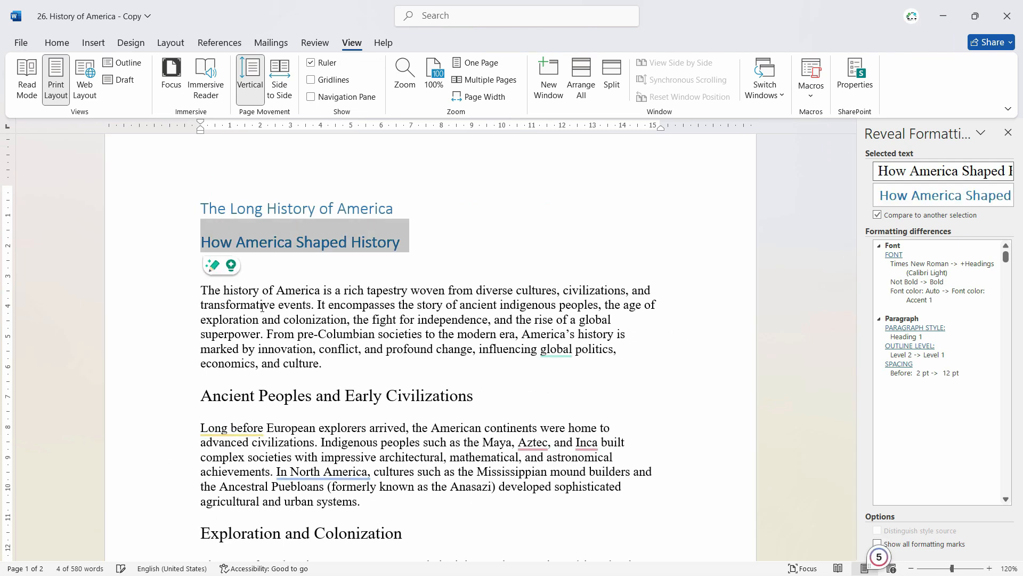
Step: Apply the Intense Quote style to the introductory paragraph beginning "The history of America is a rich tapestry"
click(262, 308)
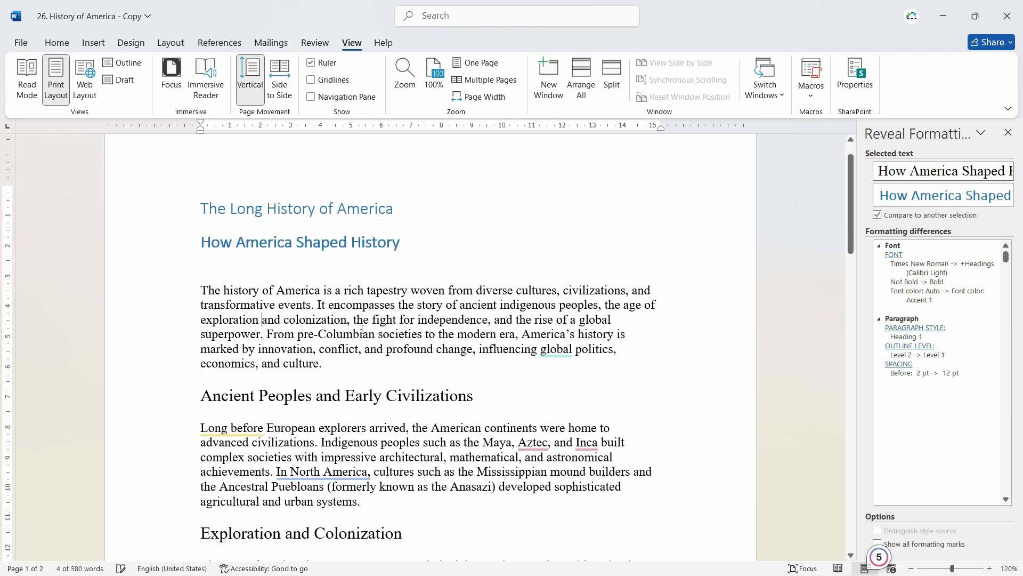
triple_click(211, 290)
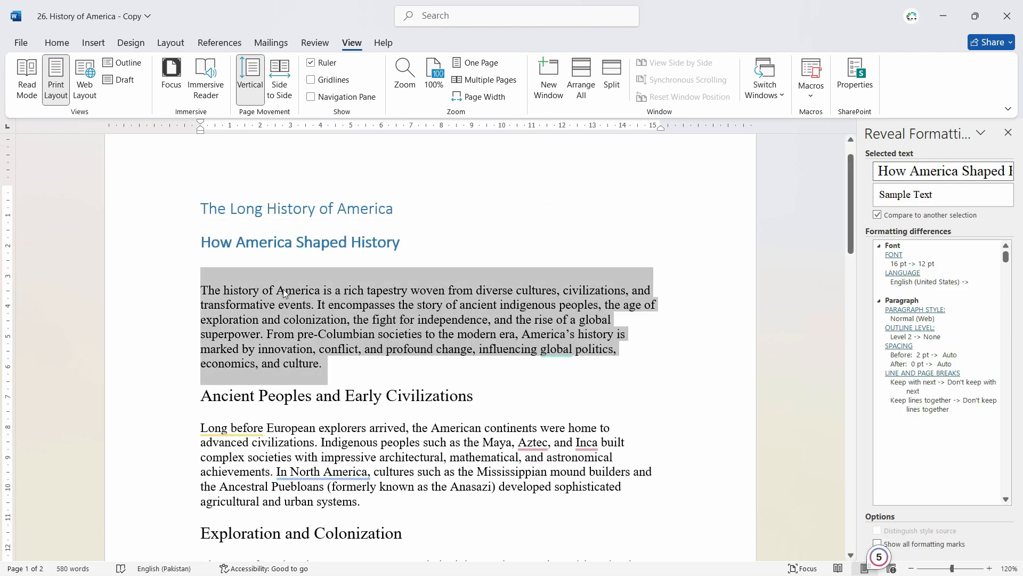
click(56, 45)
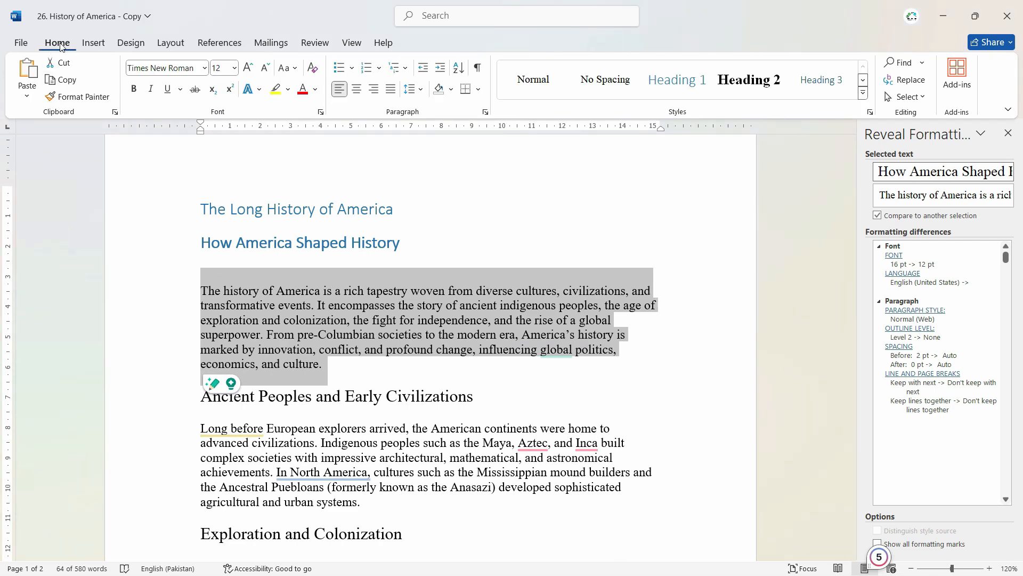
click(863, 94)
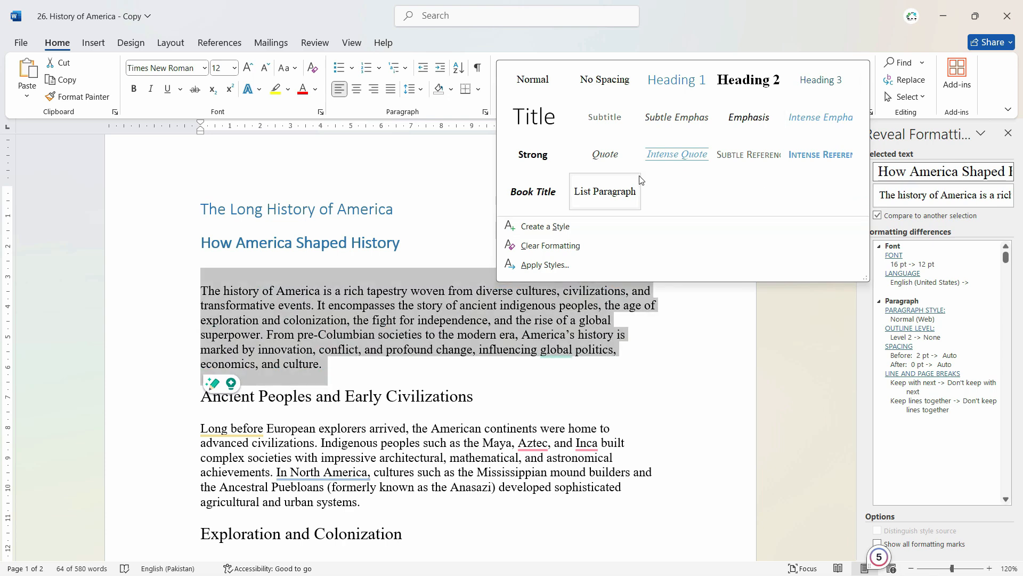
click(685, 162)
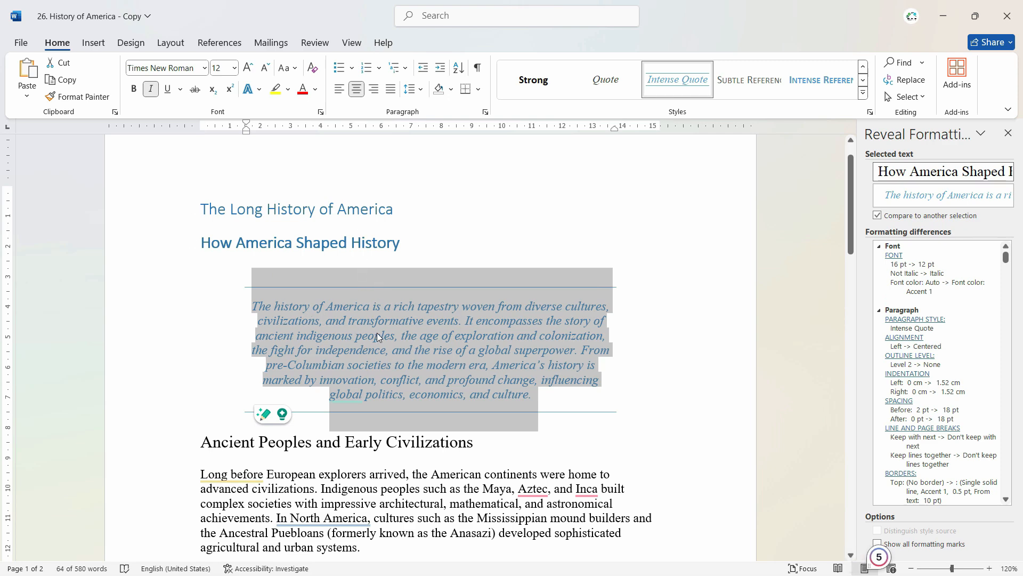
Step: Change the font color of the selected introductory paragraph to black
click(316, 91)
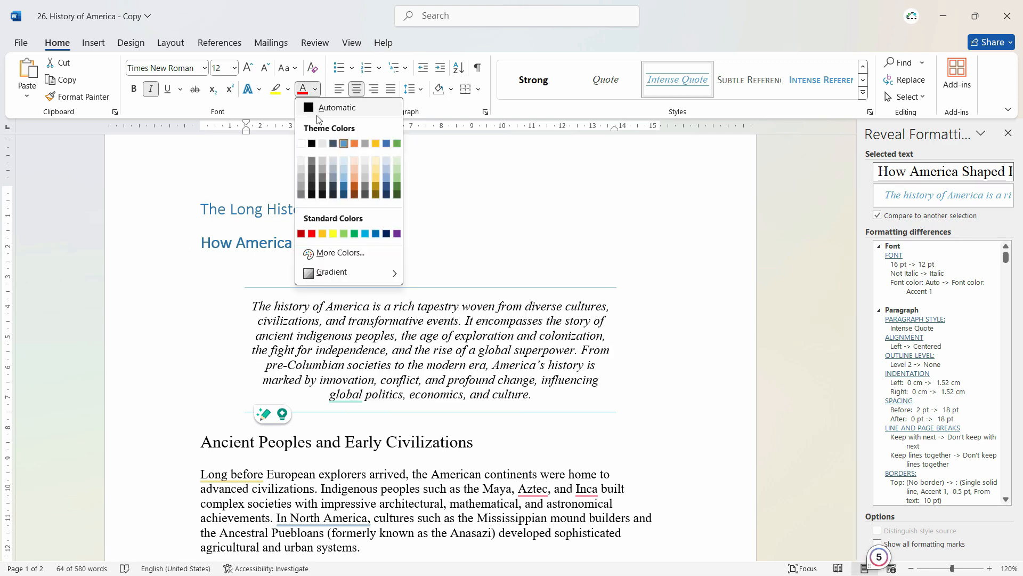
click(324, 142)
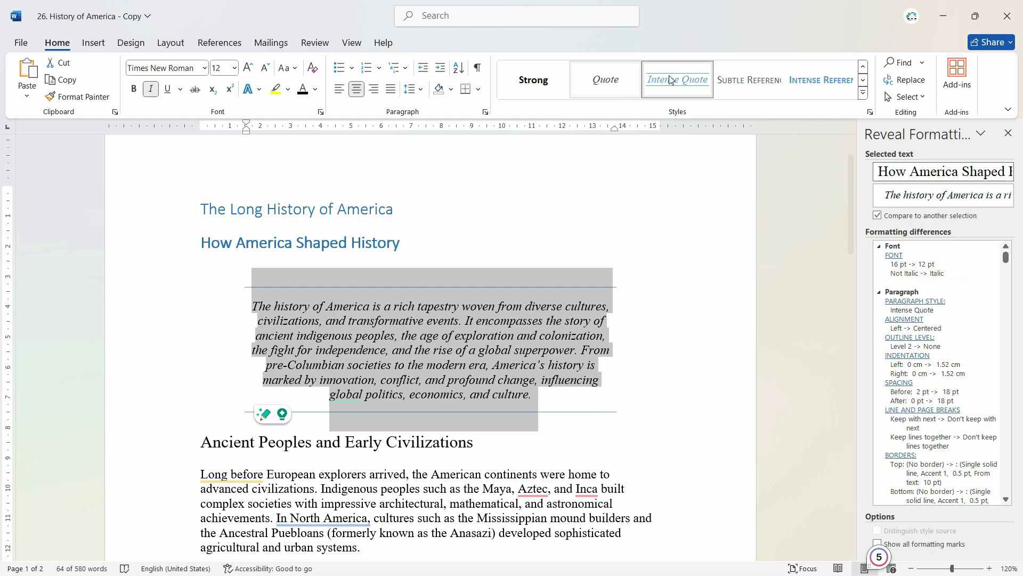
Step: Modify the Intense Quote style to use a dark blue font color, bold text, and font size 11
right_click(693, 84)
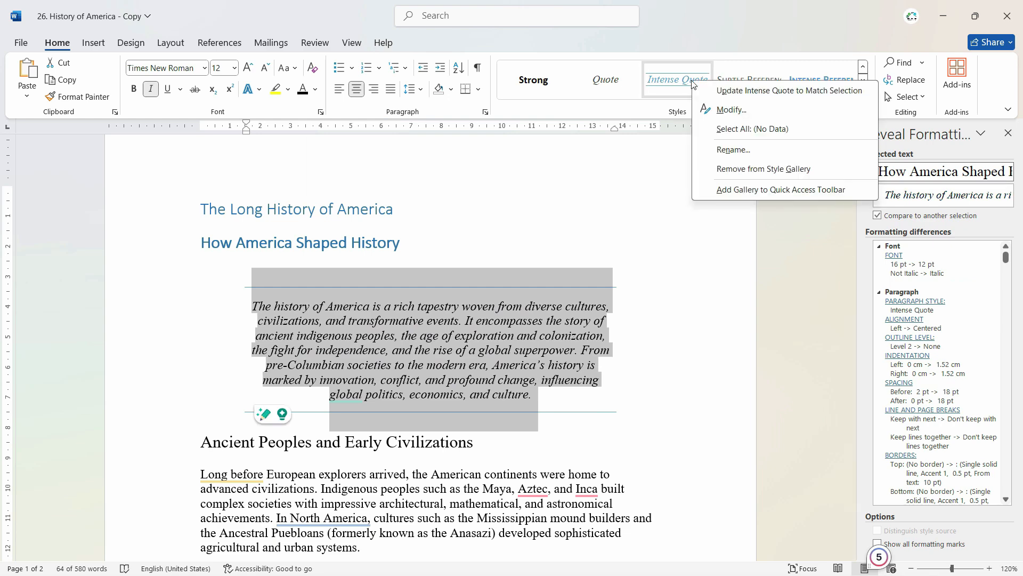
click(710, 110)
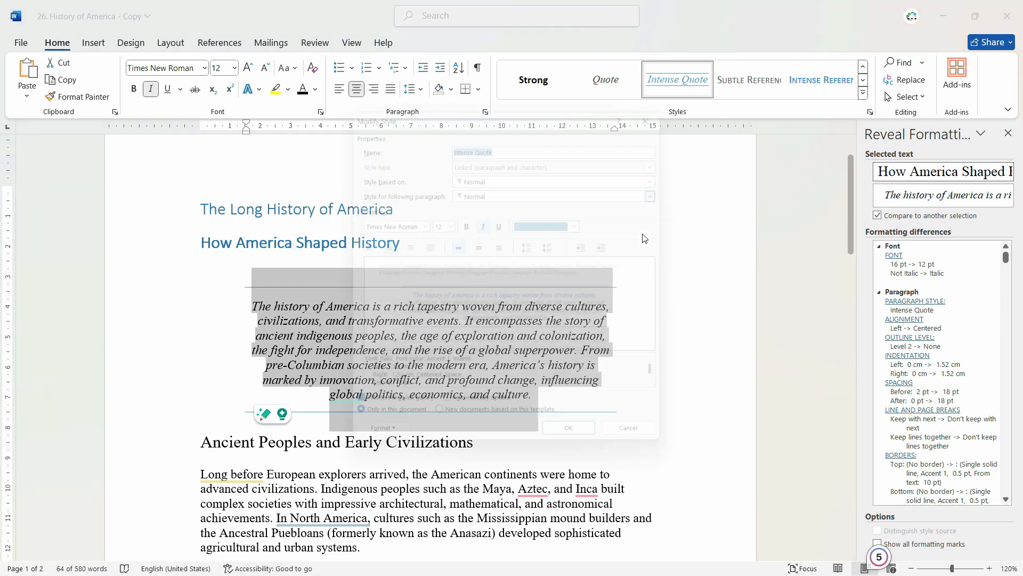
click(588, 223)
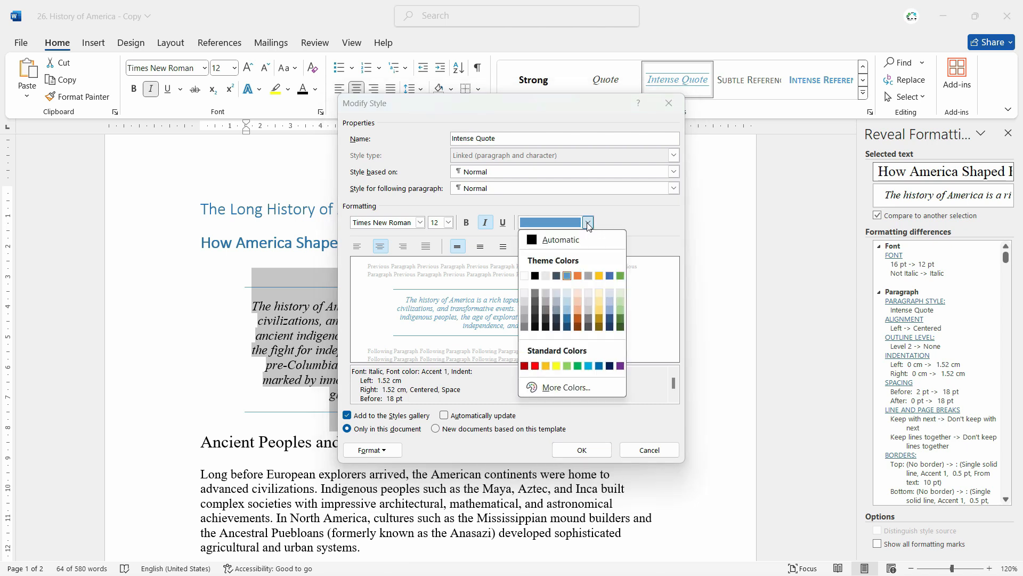
click(567, 327)
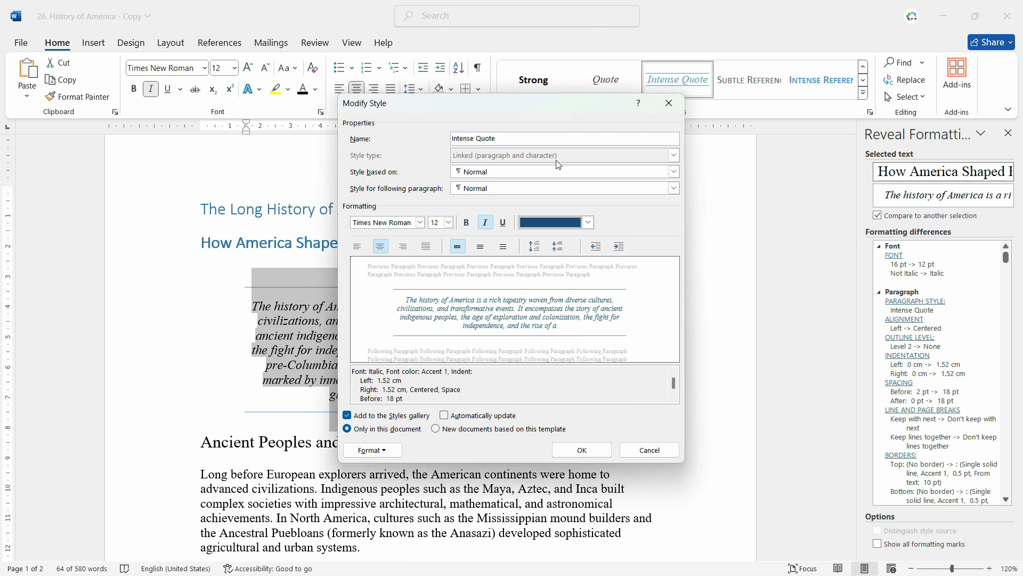
click(467, 224)
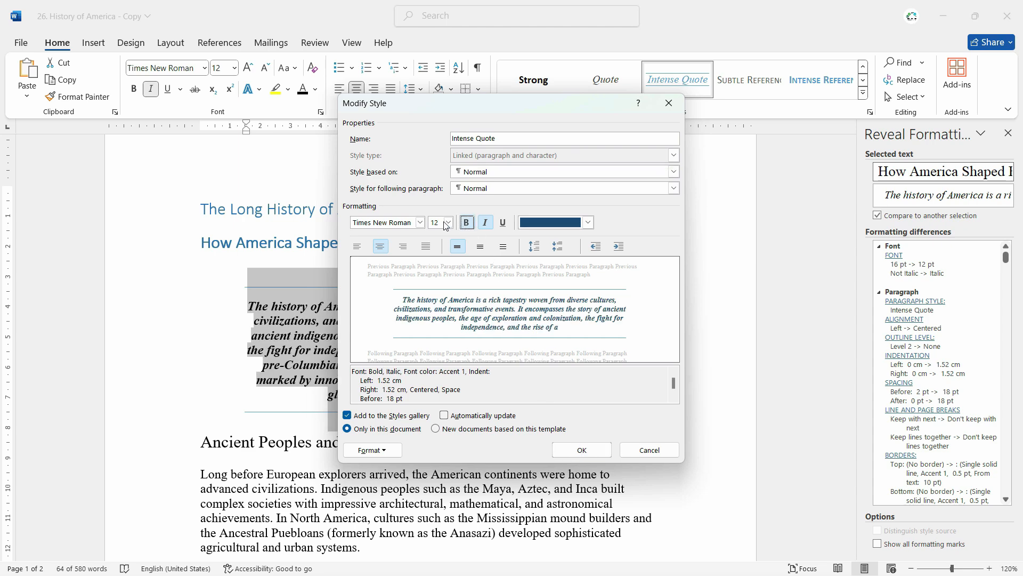
click(448, 222)
click(437, 267)
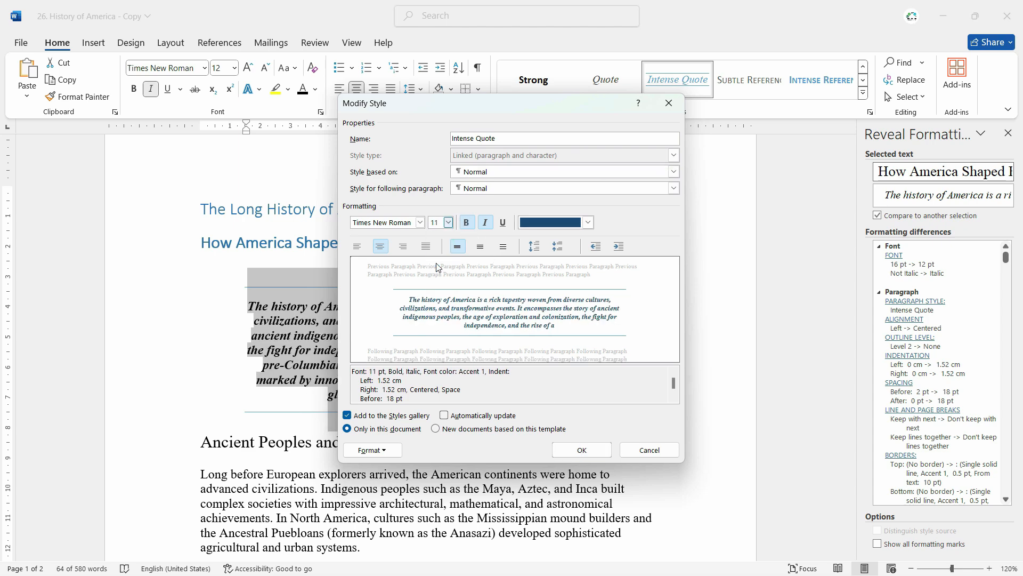
click(585, 454)
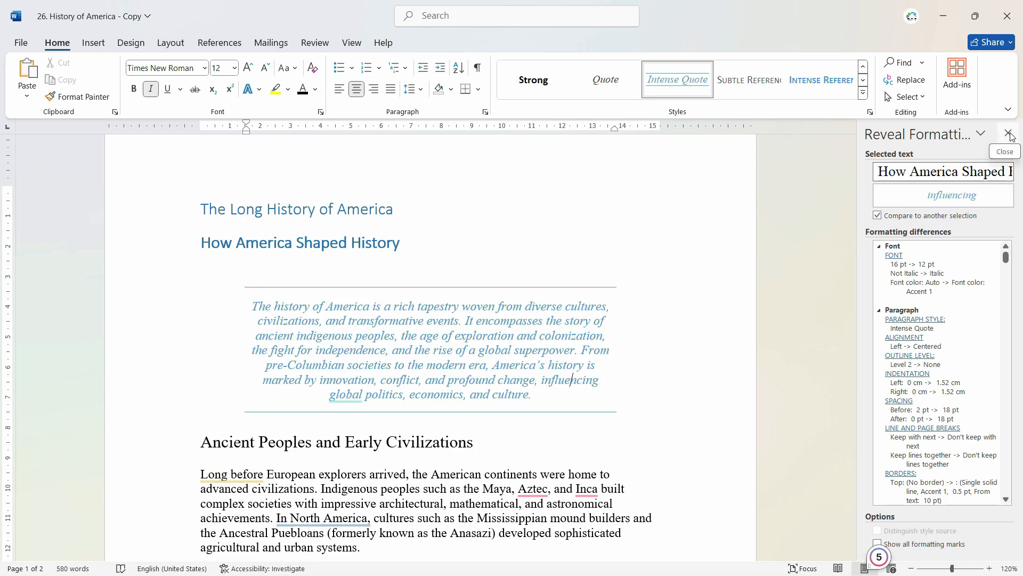
Step: Close the Reveal Formatting pane and view the full set of available styles
click(1008, 133)
click(737, 244)
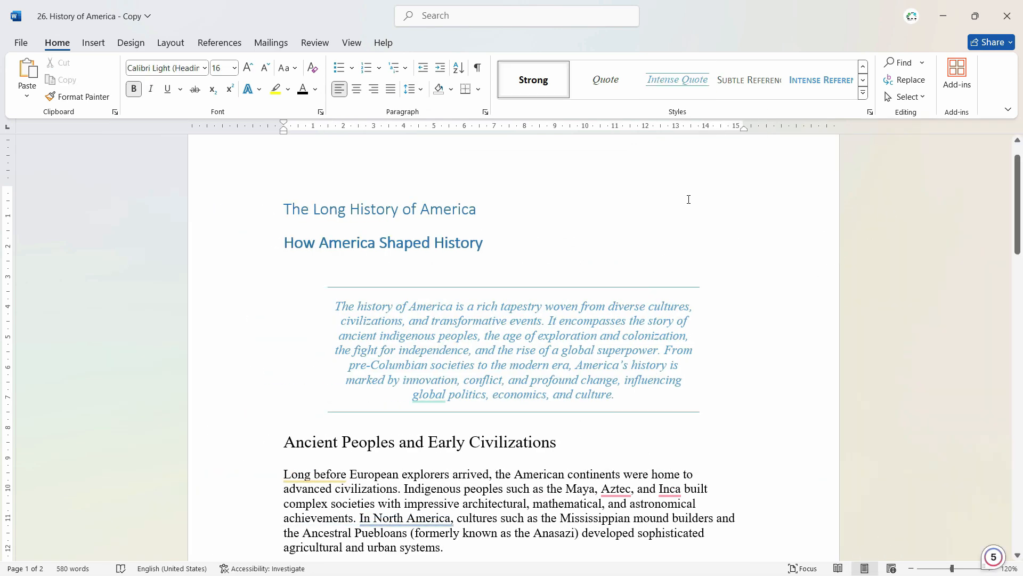
click(863, 93)
Step: Apply the Quote style to the paragraph under "Ancient Peoples and Early Civilizations"
scroll(460, 377, down, 5)
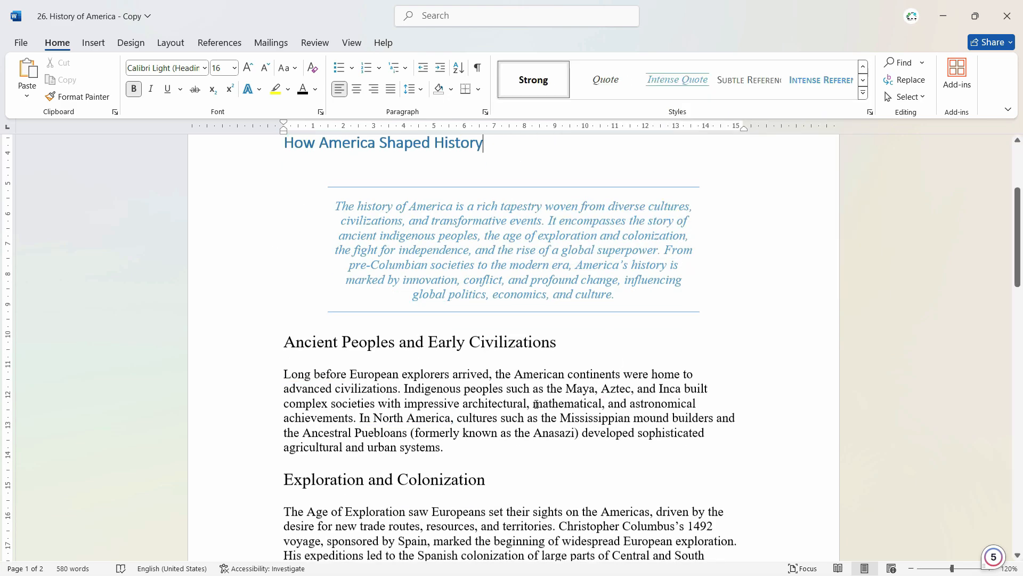
triple_click(393, 331)
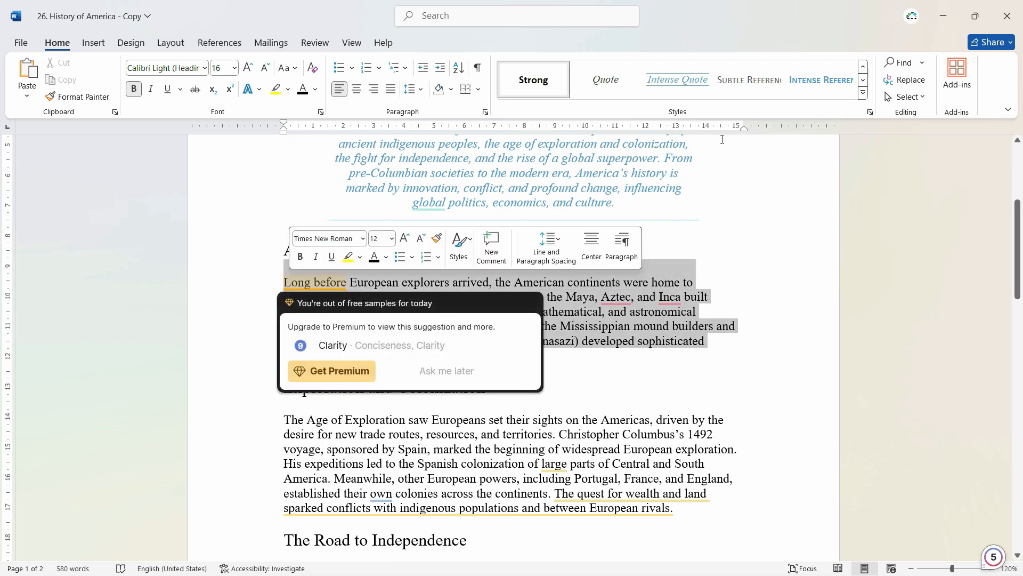
click(863, 94)
click(606, 155)
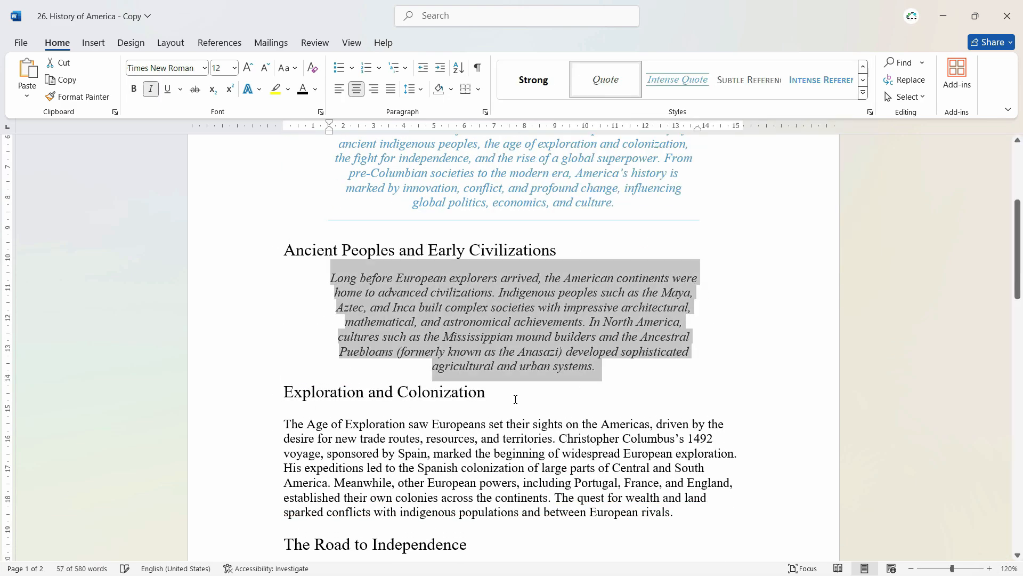
Step: Apply the Subtle Reference style to the paragraph under "Exploration and Colonization" and check its appearance
scroll(289, 340, down, 2)
triple_click(290, 340)
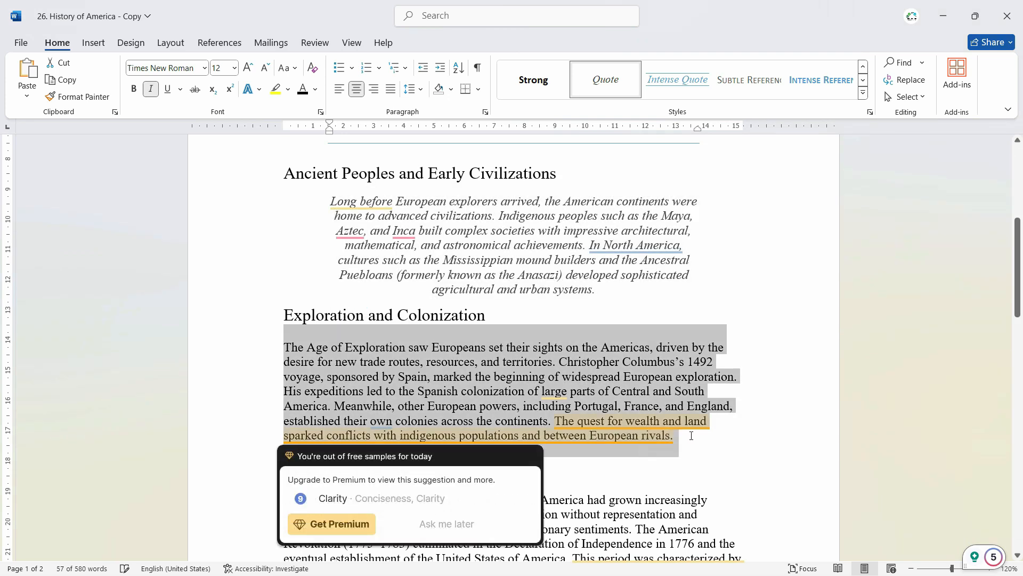
click(863, 94)
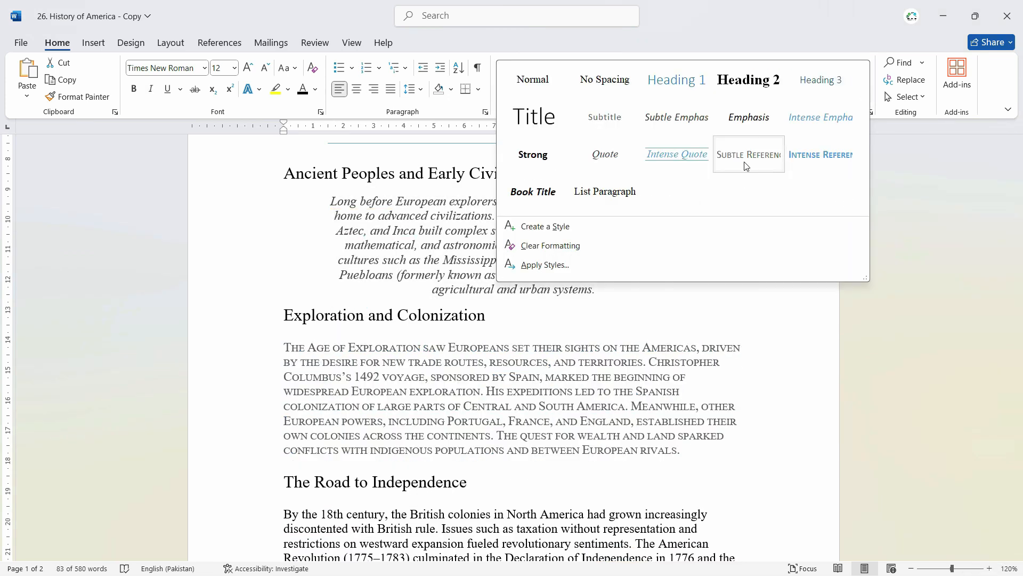
click(745, 163)
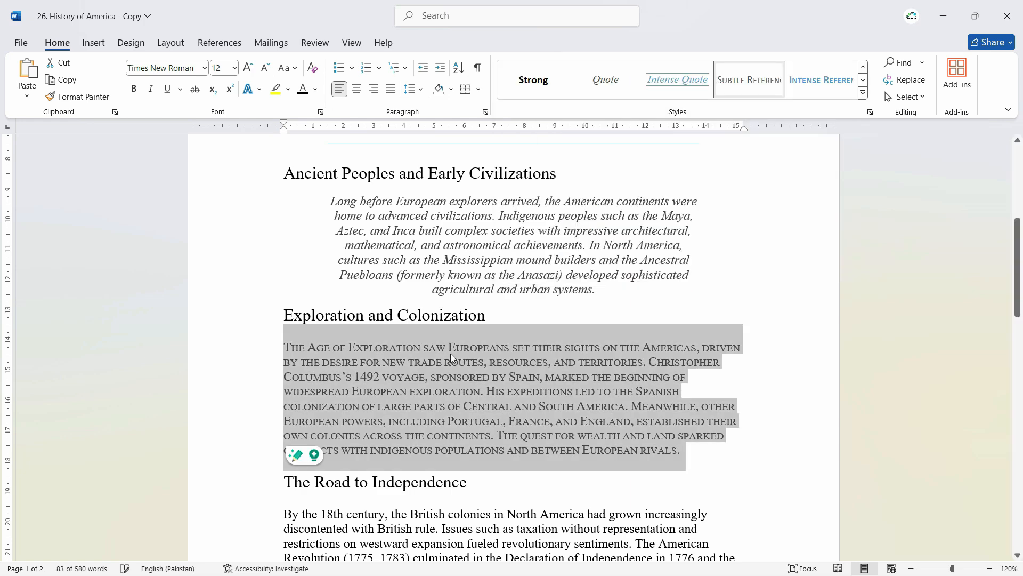
click(450, 354)
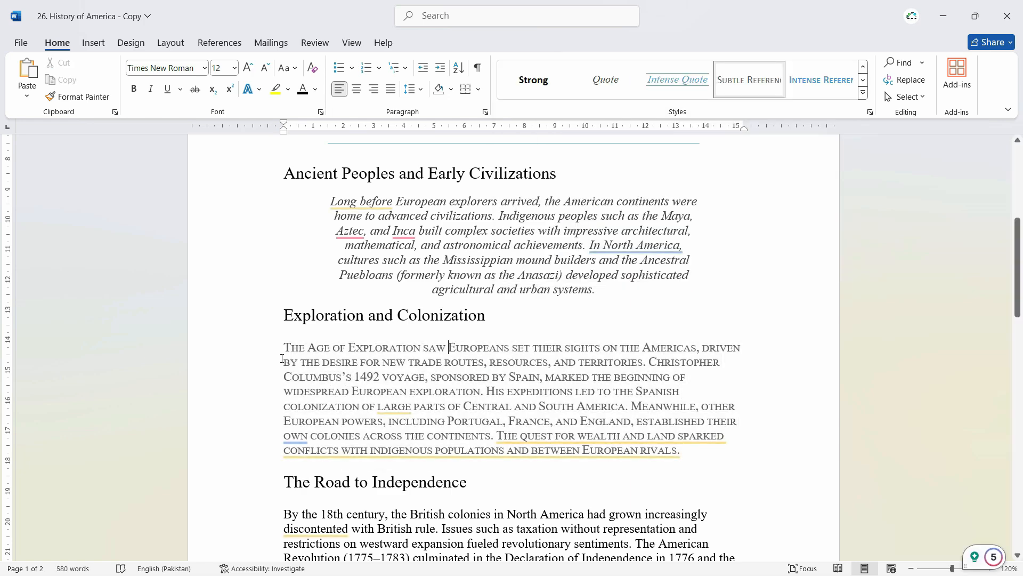
drag(282, 346, 546, 363)
click(491, 418)
Step: Apply the Subtle Reference style to the dates "(1775–1783)" in the paragraph under "The Road to Independence"
scroll(480, 418, down, 3)
double_click(372, 406)
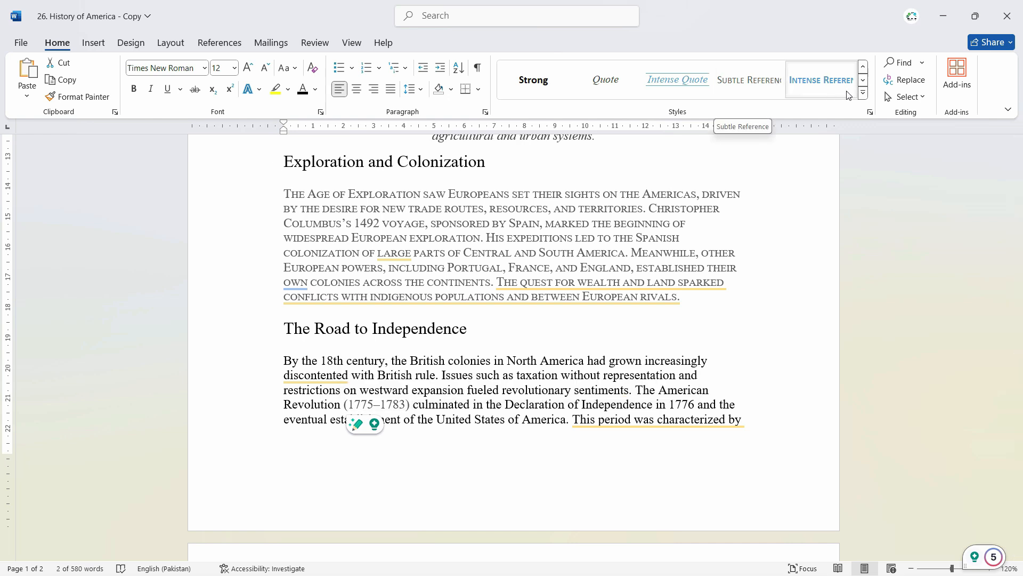
click(864, 93)
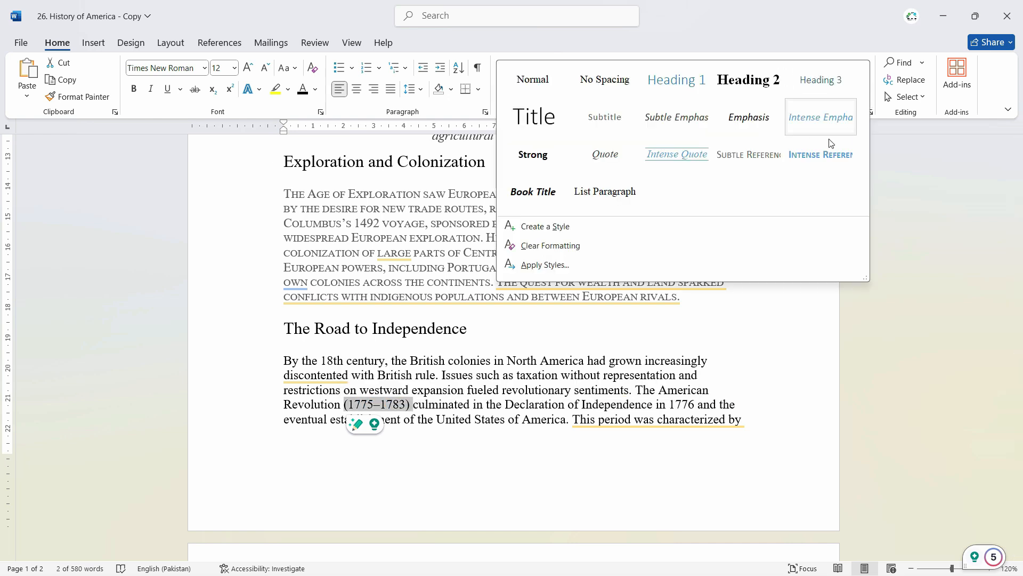
click(743, 153)
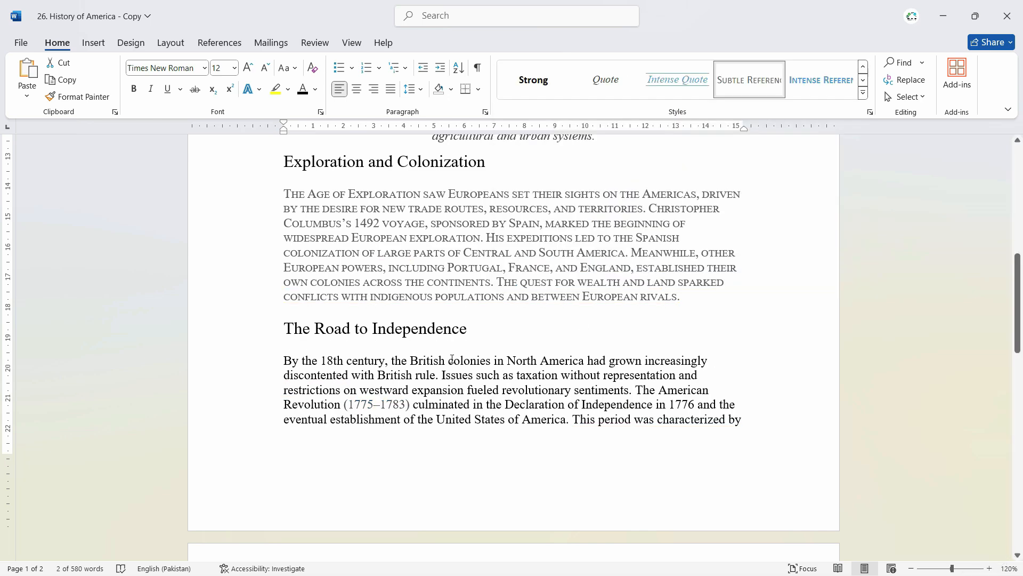
Step: Apply the Subtle Emphasis style to the selected dates "(1775–1783)" and review the styled text from the document's beginning
click(863, 94)
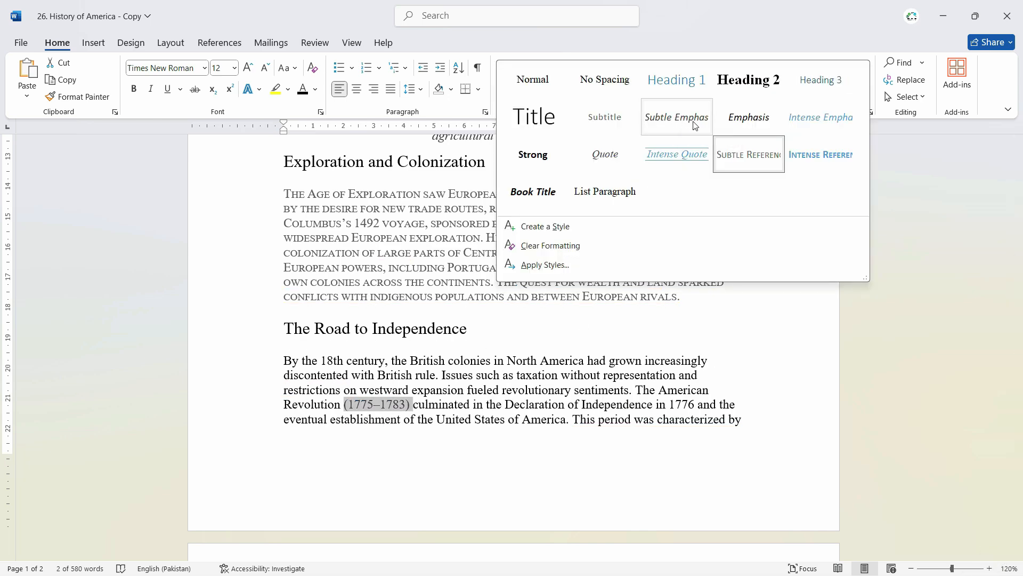
click(695, 125)
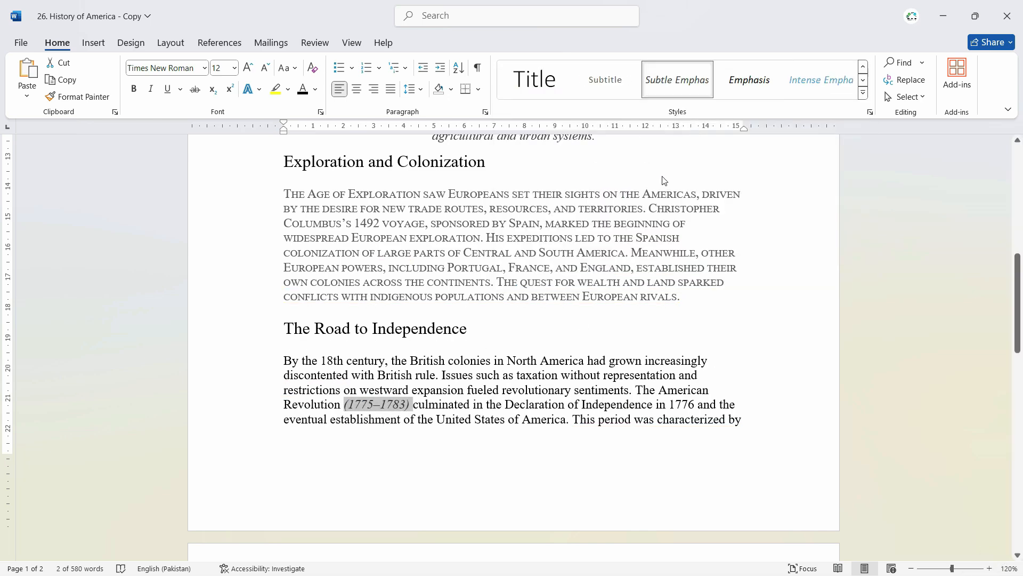
click(866, 95)
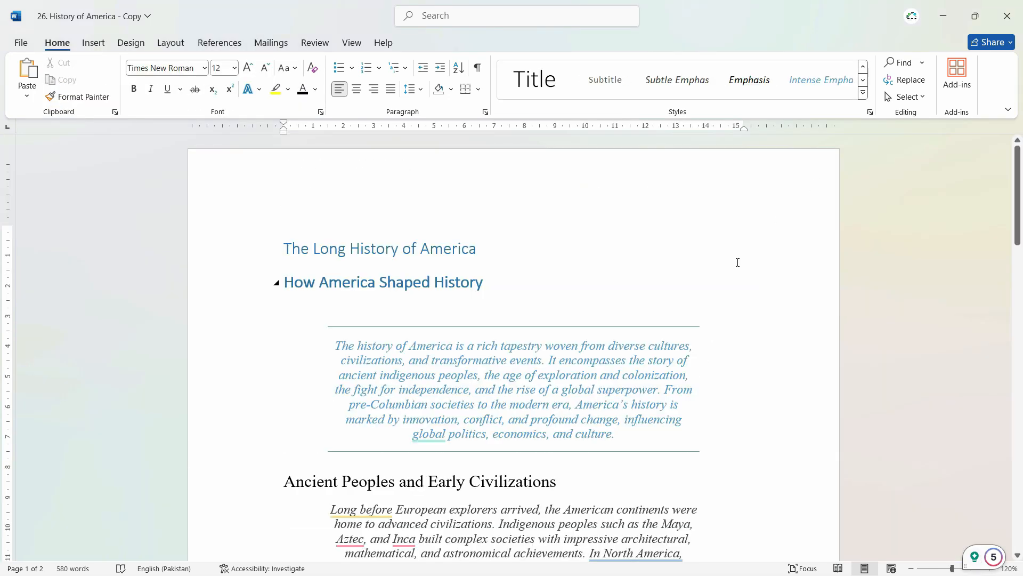
scroll(737, 262, down, 5)
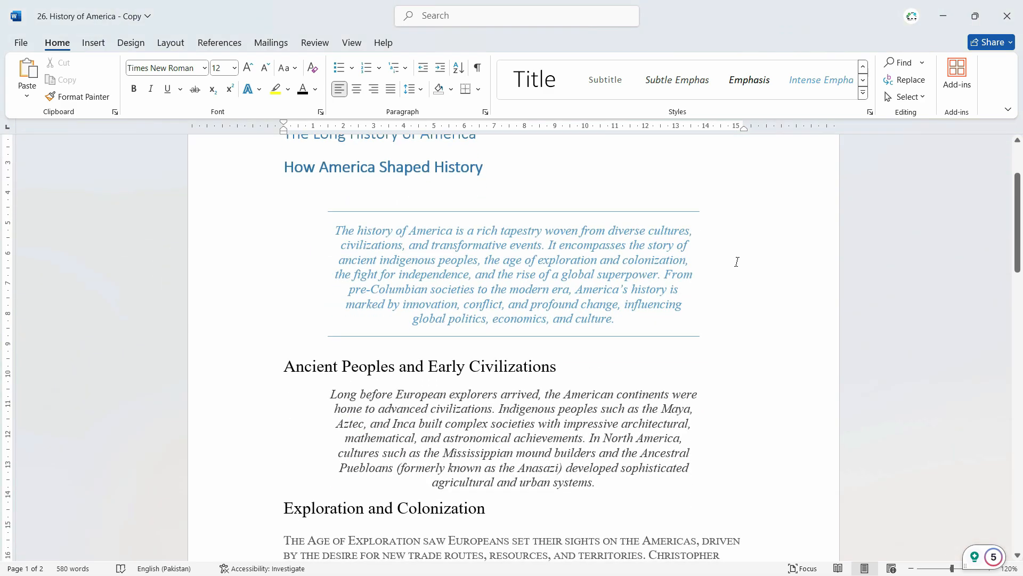